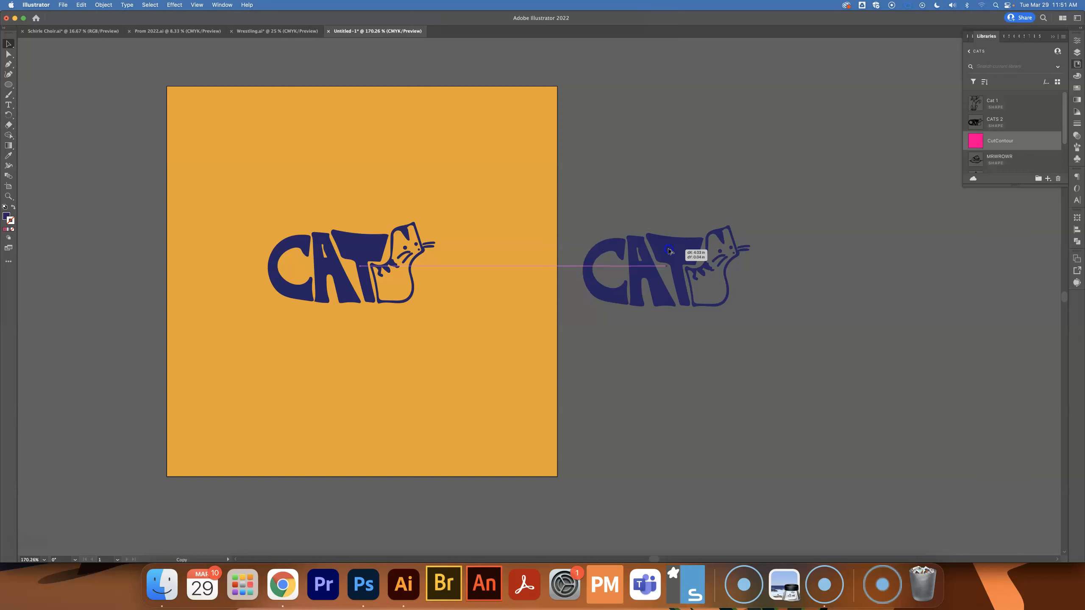
# Step: Start an Offset Path on the duplicate CAT artwork beside the artboard and set its joins to Round
pyautogui.scroll(5, 687, 263)
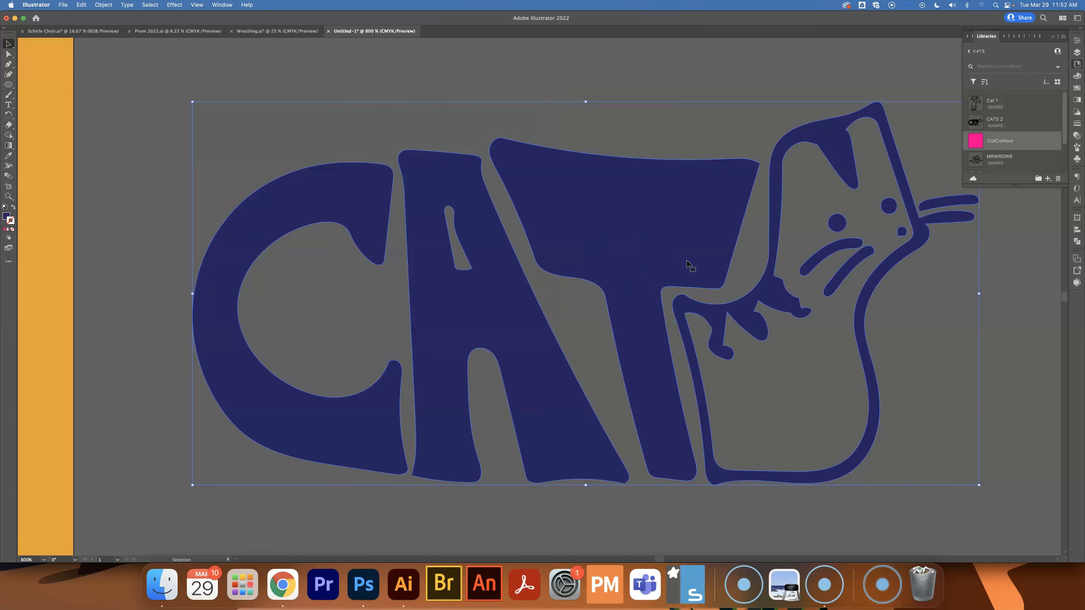
pyautogui.scroll(-1, 688, 263)
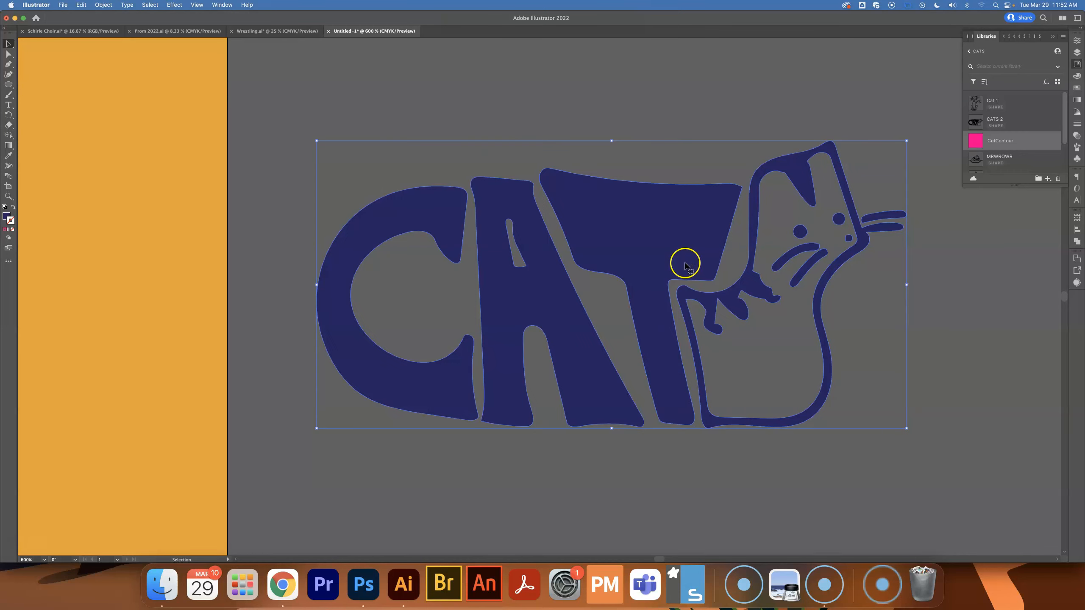
pyautogui.hscroll(2, 685, 263)
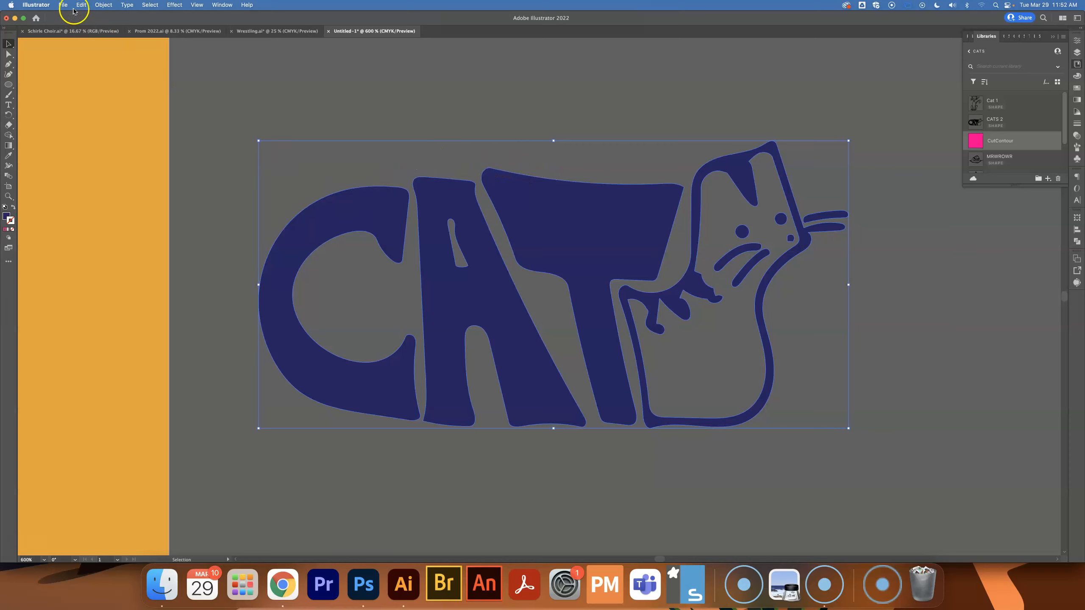
pyautogui.click(103, 5)
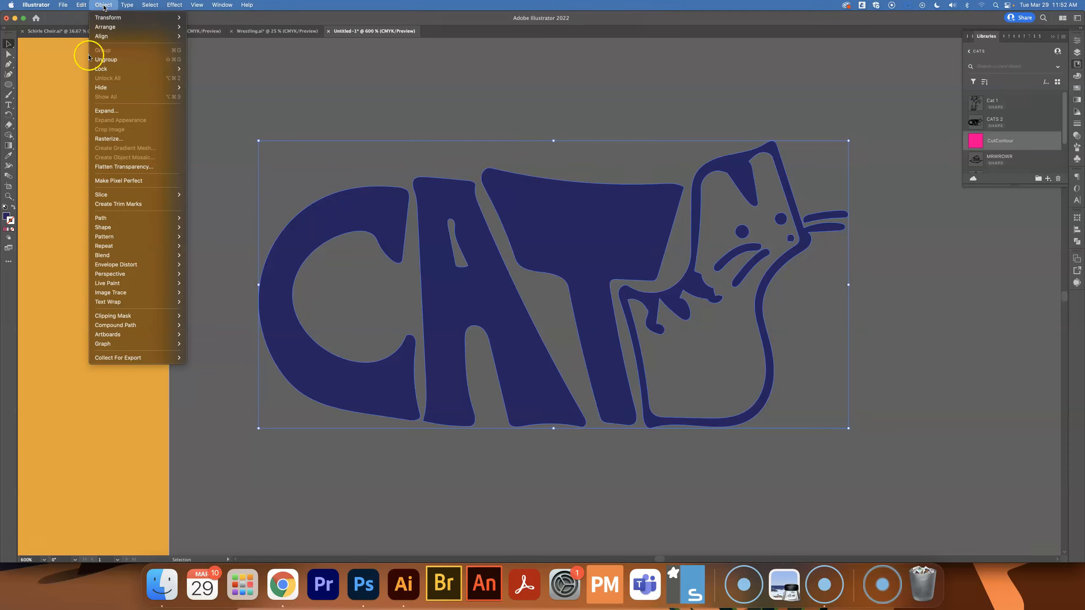
pyautogui.moveTo(107, 222)
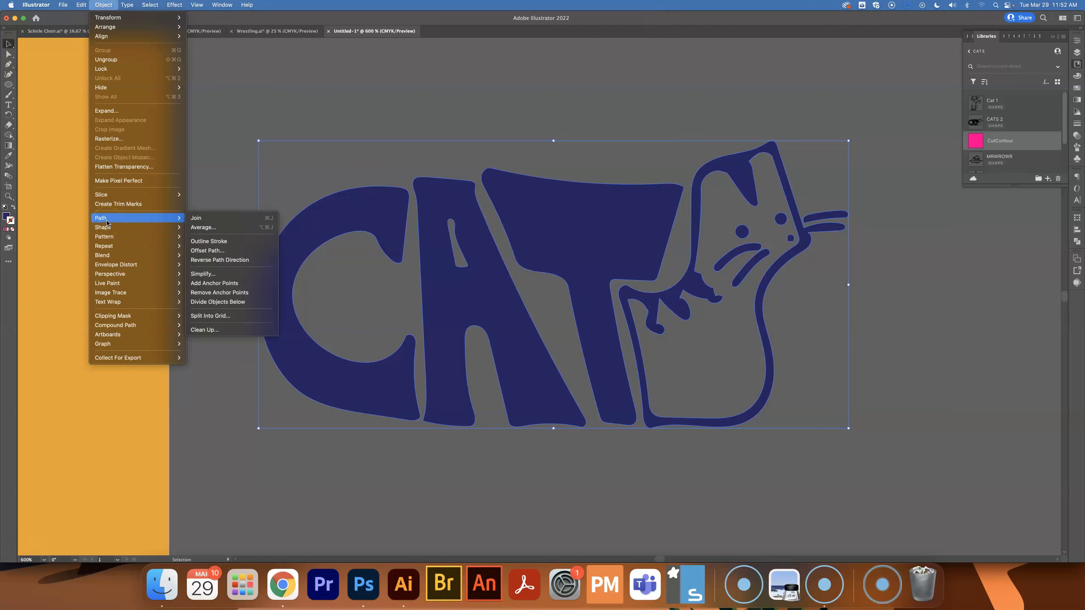
pyautogui.click(234, 255)
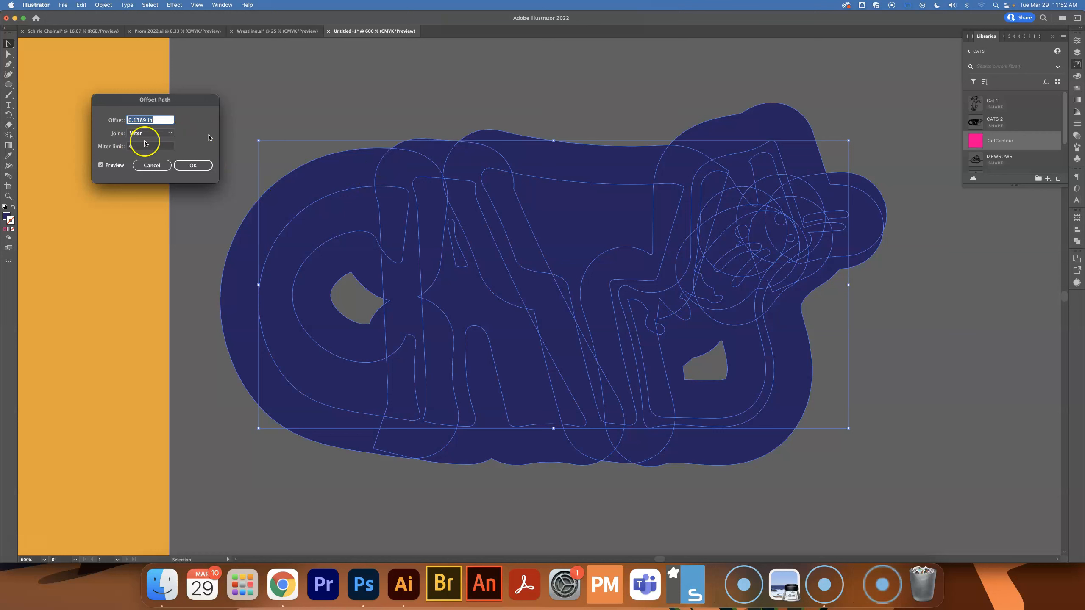
pyautogui.click(171, 134)
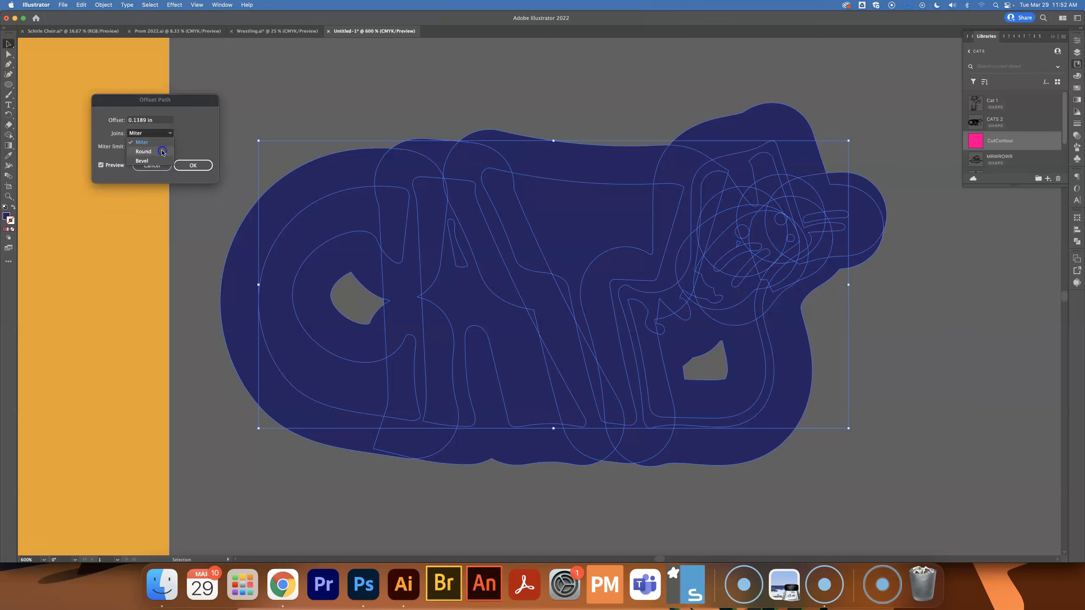
pyautogui.click(162, 151)
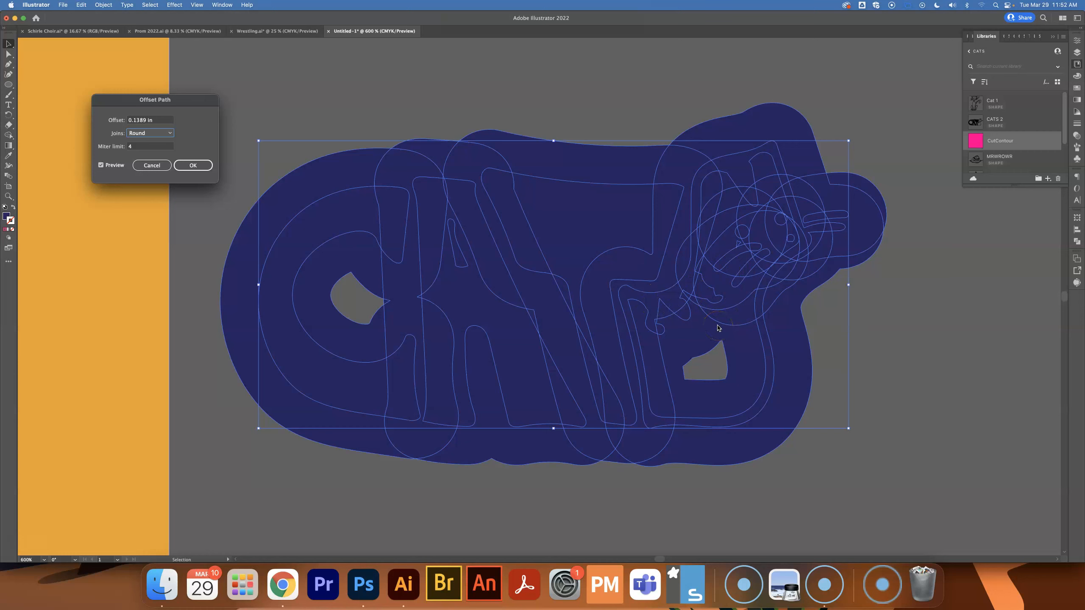
# Step: Set the path offset to 0.06 in and apply it to the duplicate CAT artwork
pyautogui.click(136, 119)
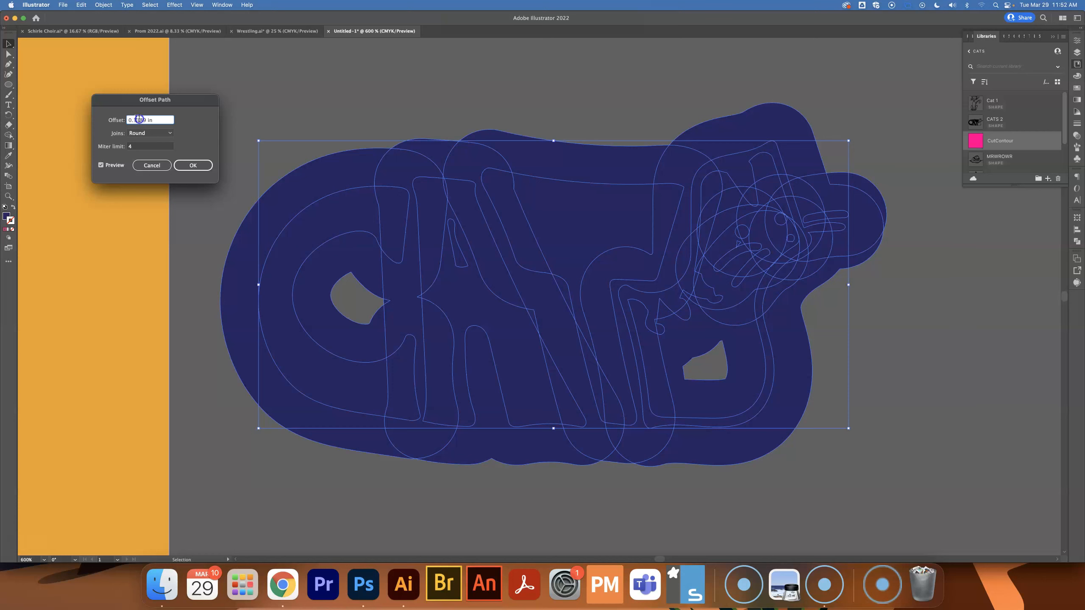
pyautogui.press('BackSpace')
pyautogui.click(150, 145)
pyautogui.click(142, 121)
pyautogui.click(137, 122)
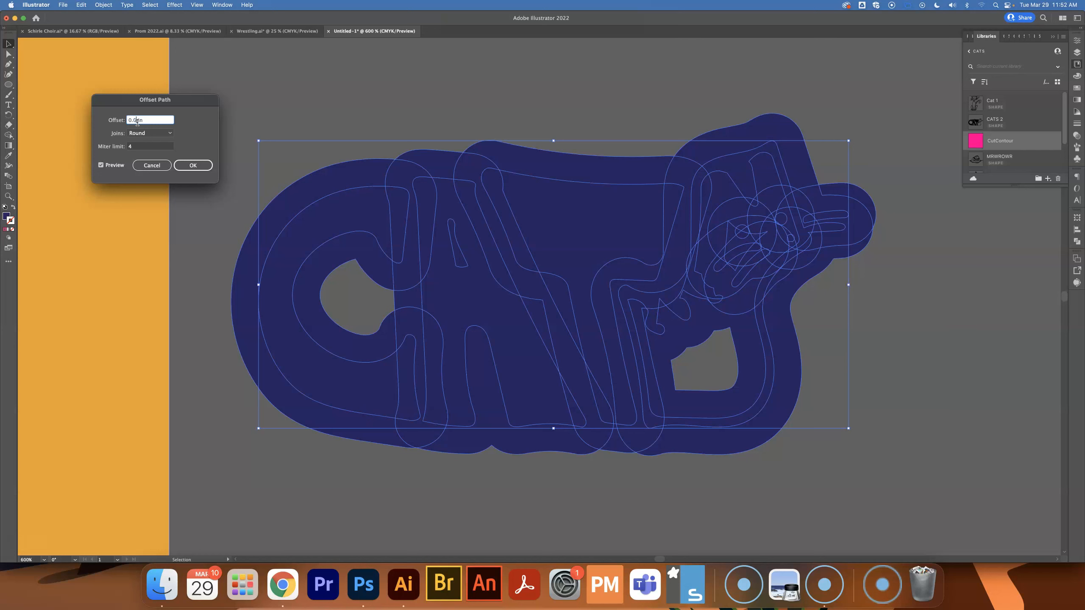
pyautogui.click(150, 133)
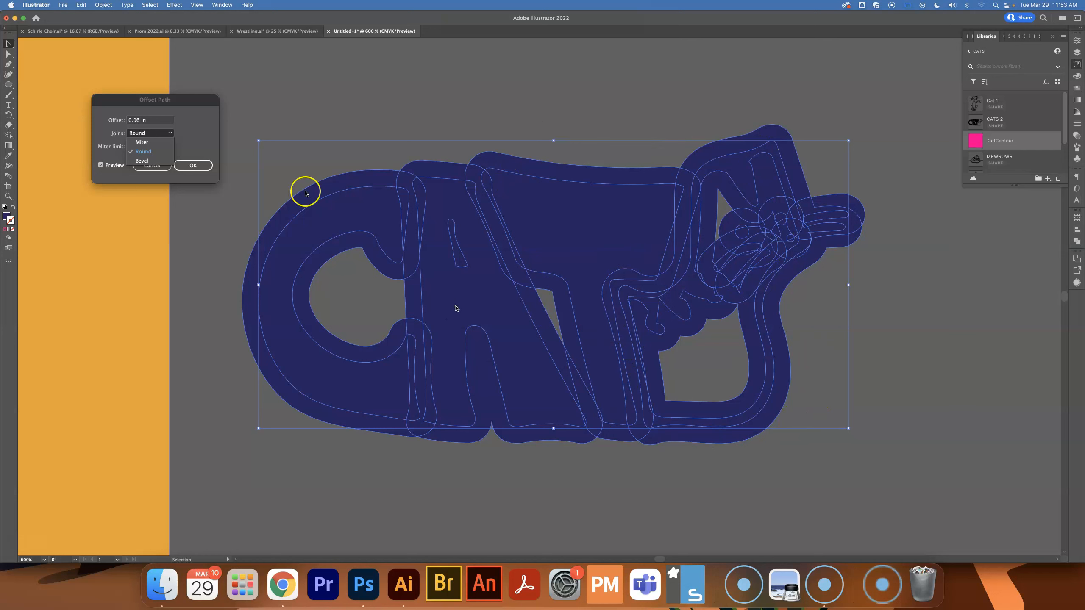
pyautogui.click(201, 167)
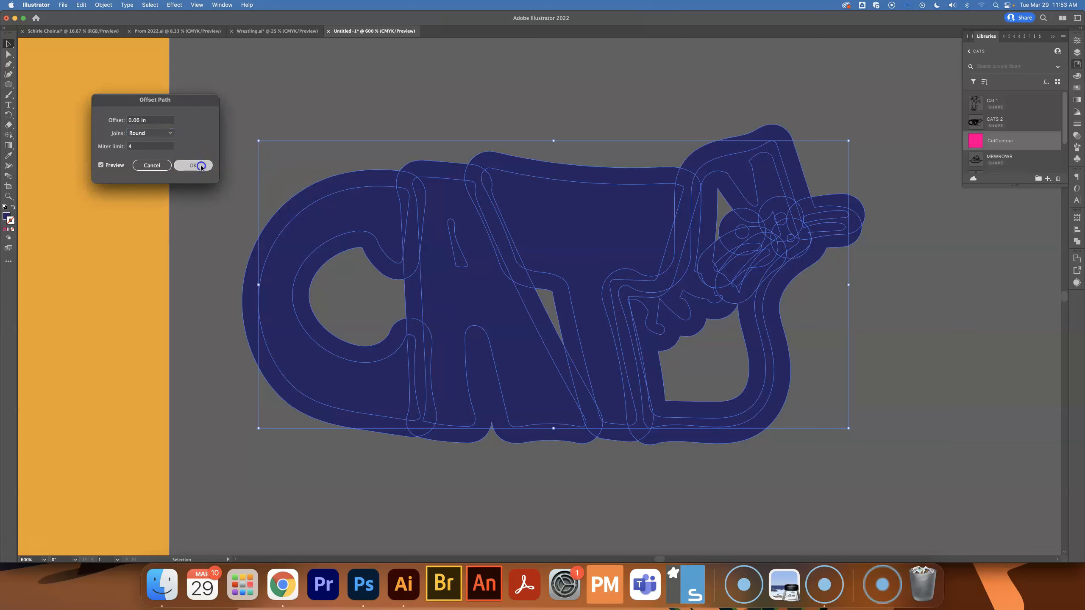
# Step: Select all the duplicate artwork with its offset shapes and give it a pink cut-contour stroke
pyautogui.click(328, 102)
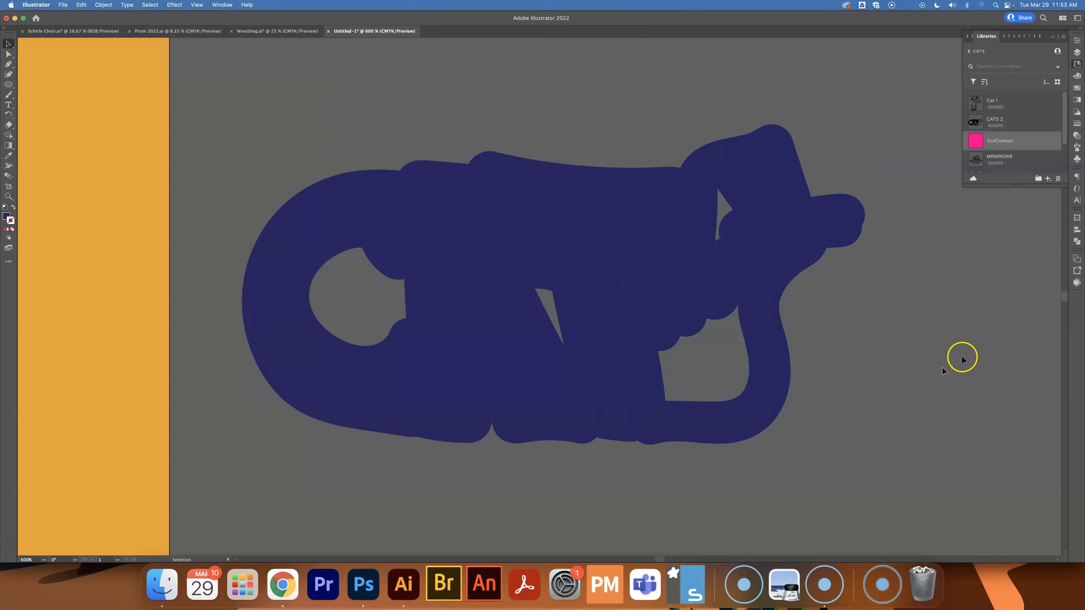
pyautogui.moveTo(235, 112); pyautogui.dragTo(737, 427)
pyautogui.moveTo(922, 456); pyautogui.dragTo(923, 455)
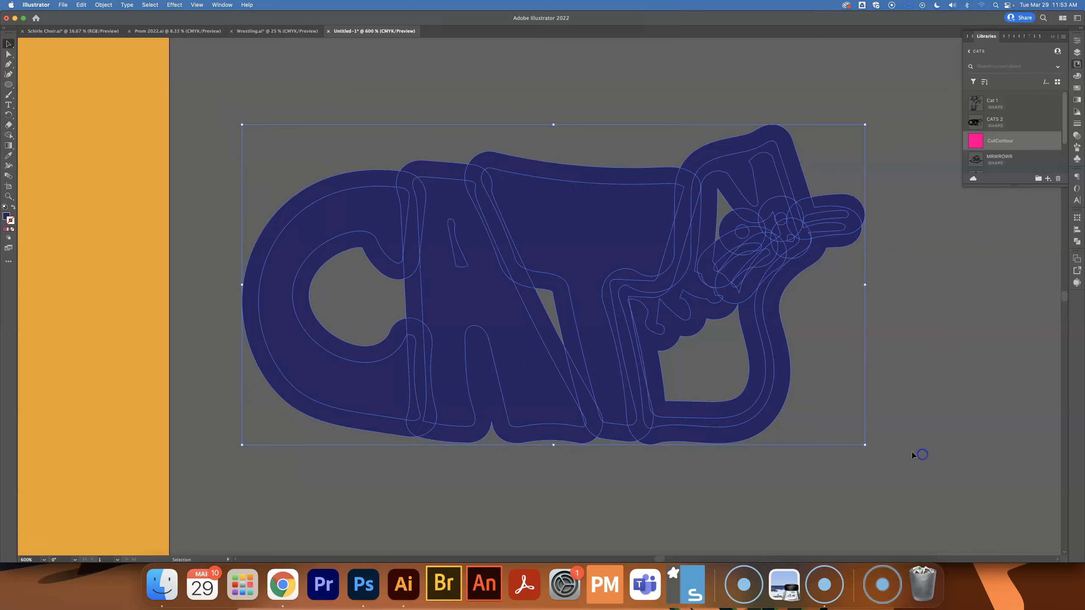
pyautogui.click(835, 315)
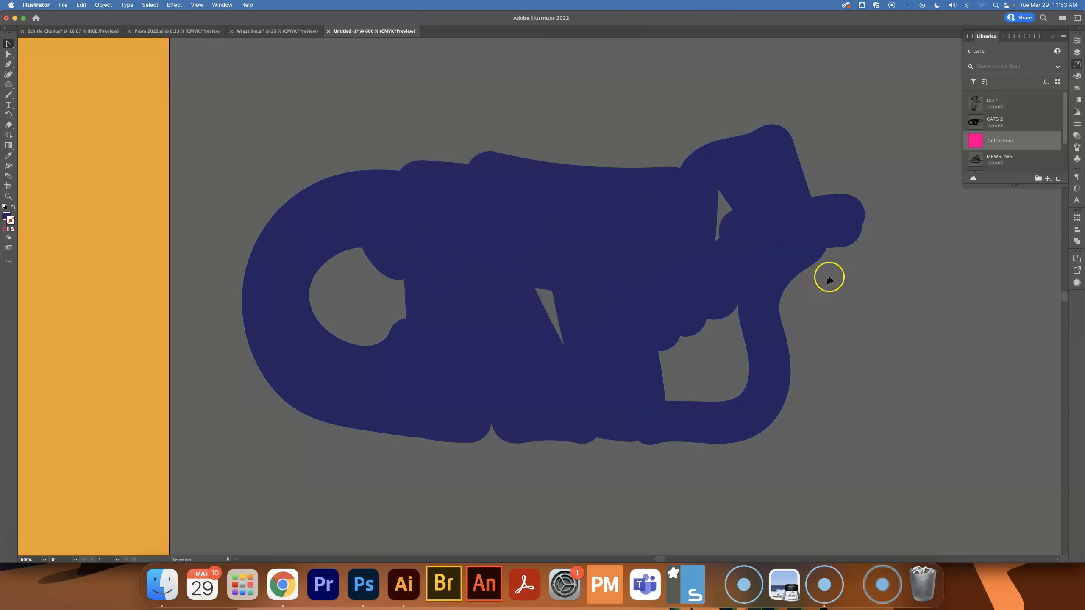
pyautogui.click(528, 307)
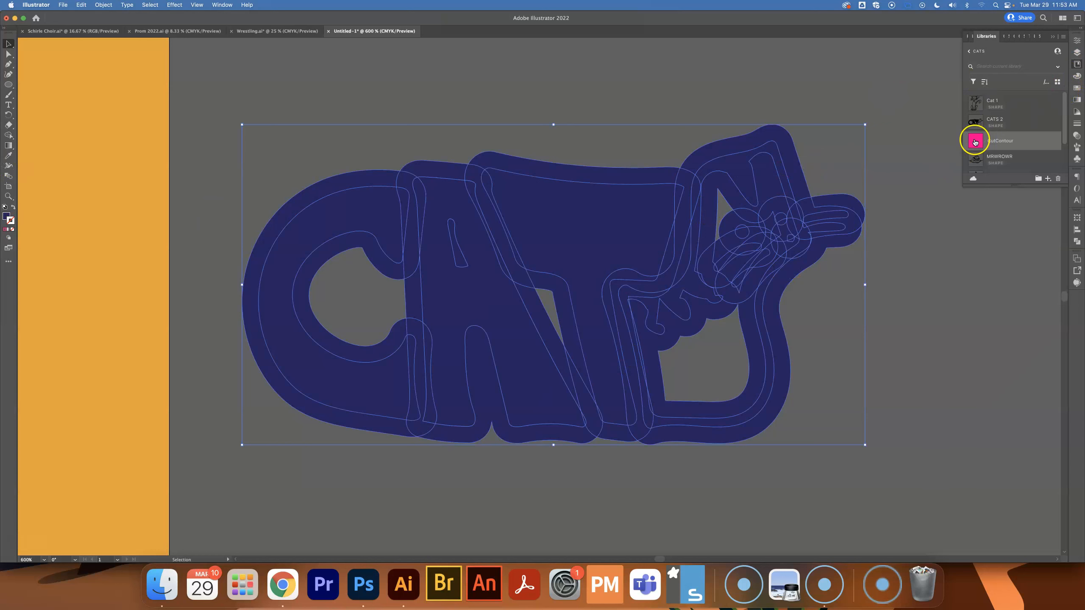
pyautogui.click(1078, 89)
pyautogui.click(968, 82)
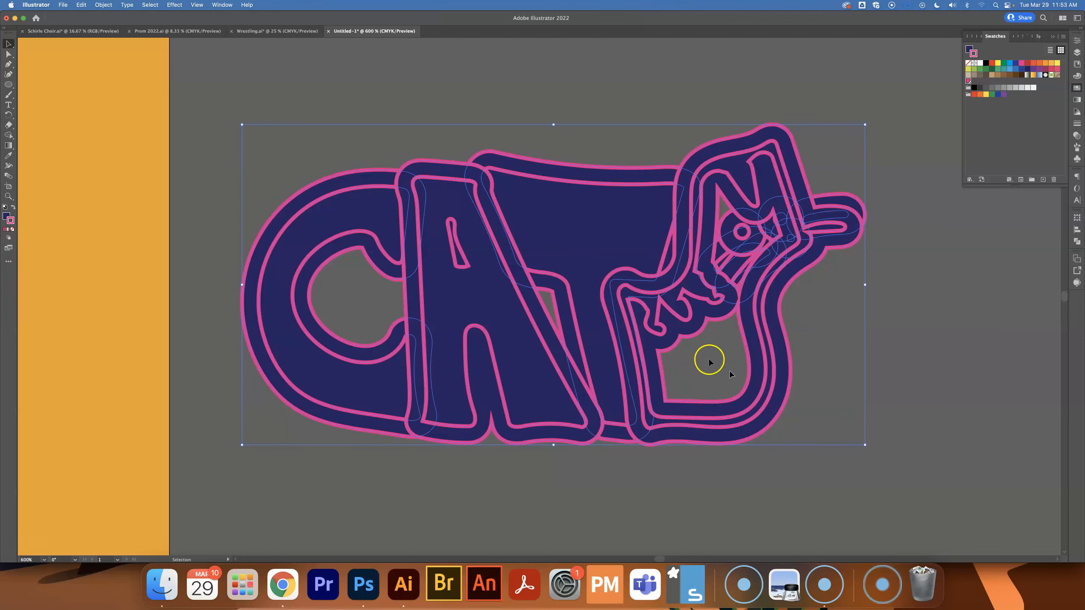
# Step: Unite the overlapping shapes with Pathfinder and fill the enclosed gaps using Shape Builder to make one solid silhouette
pyautogui.click(1077, 242)
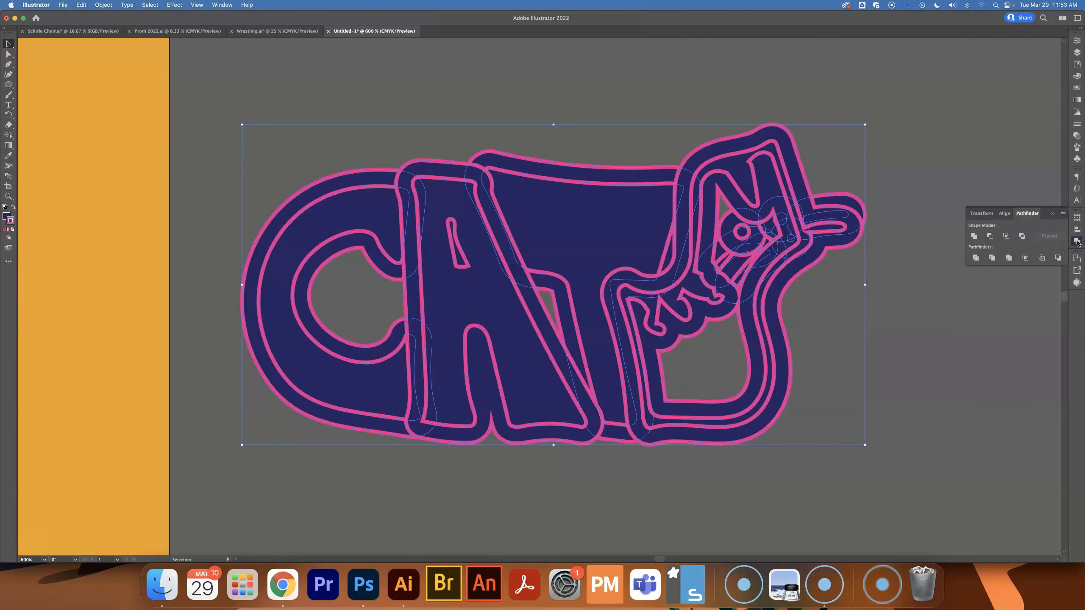
pyautogui.click(975, 237)
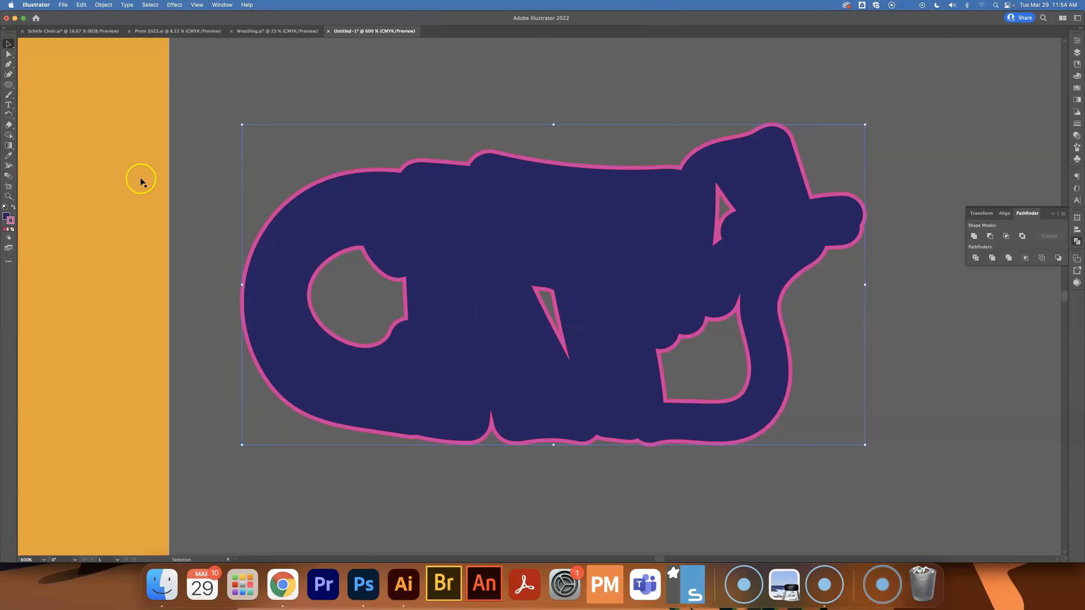
pyautogui.click(8, 136)
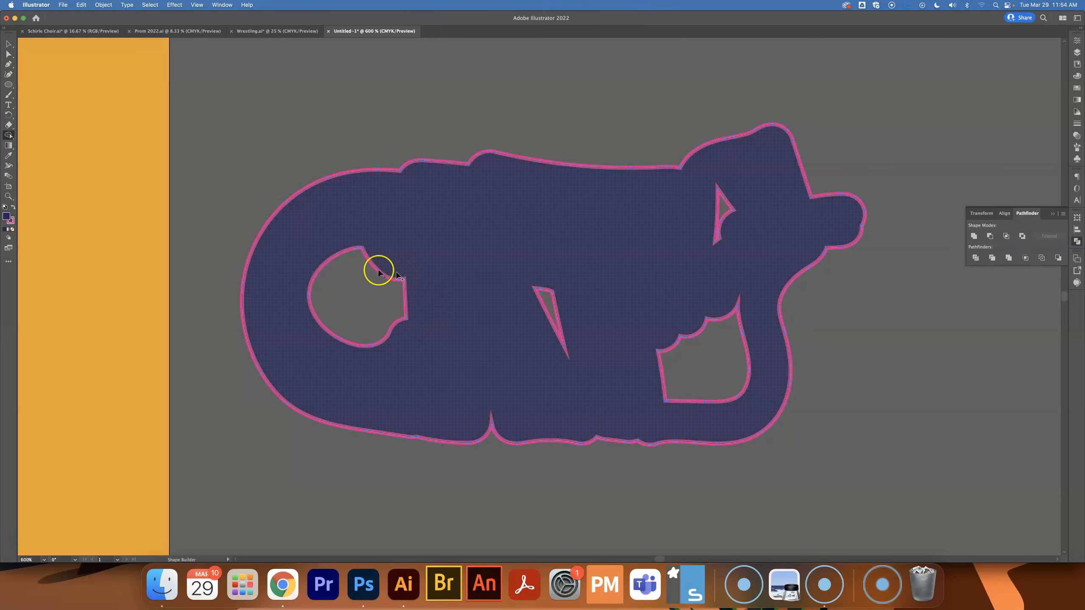
pyautogui.click(354, 297)
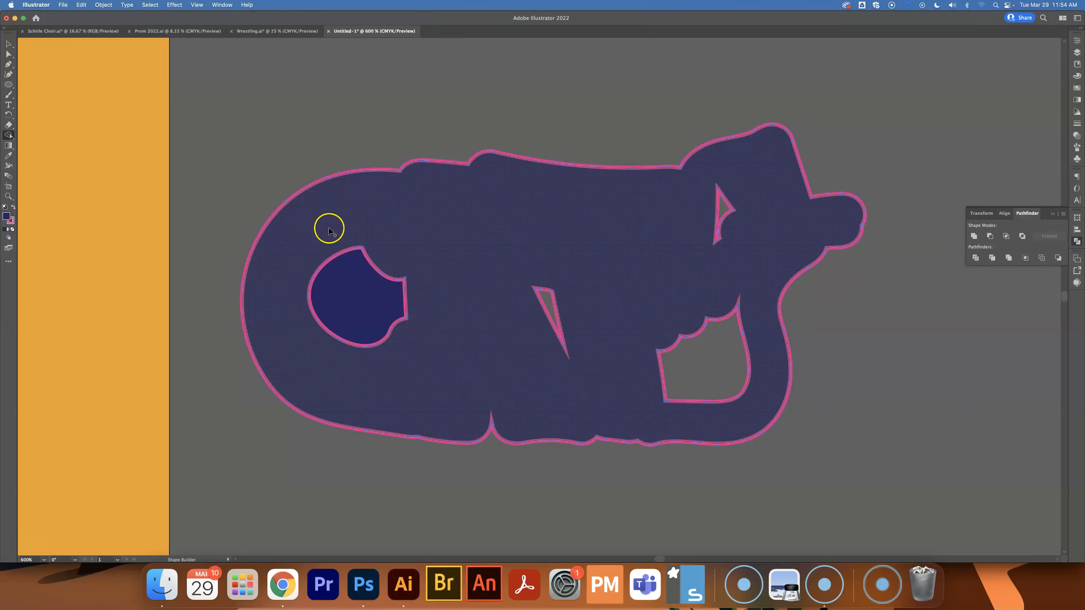
pyautogui.moveTo(332, 235); pyautogui.dragTo(354, 283)
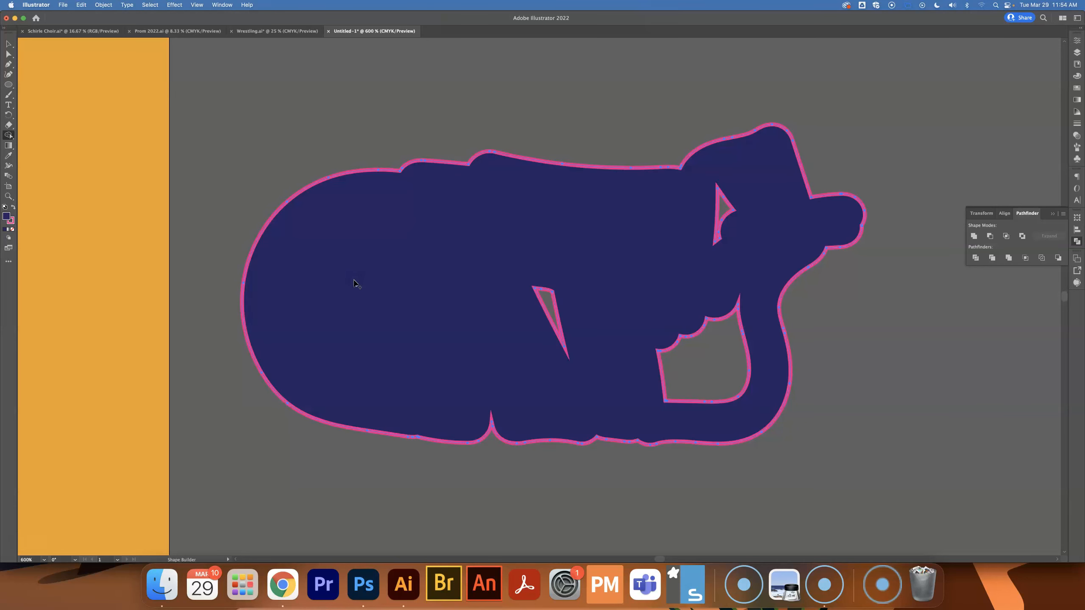
pyautogui.click(550, 317)
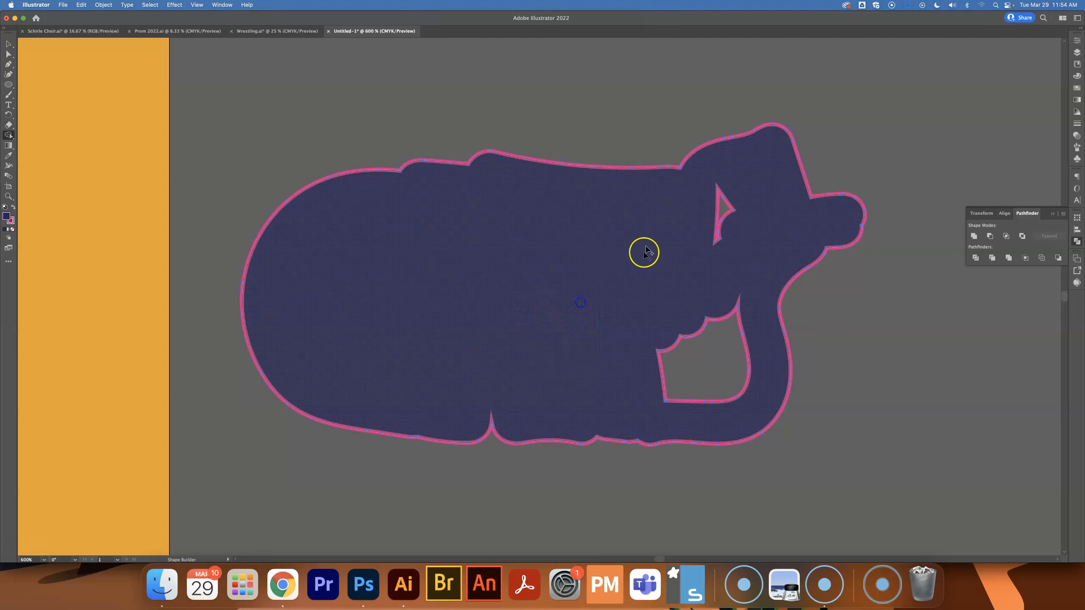
pyautogui.click(722, 216)
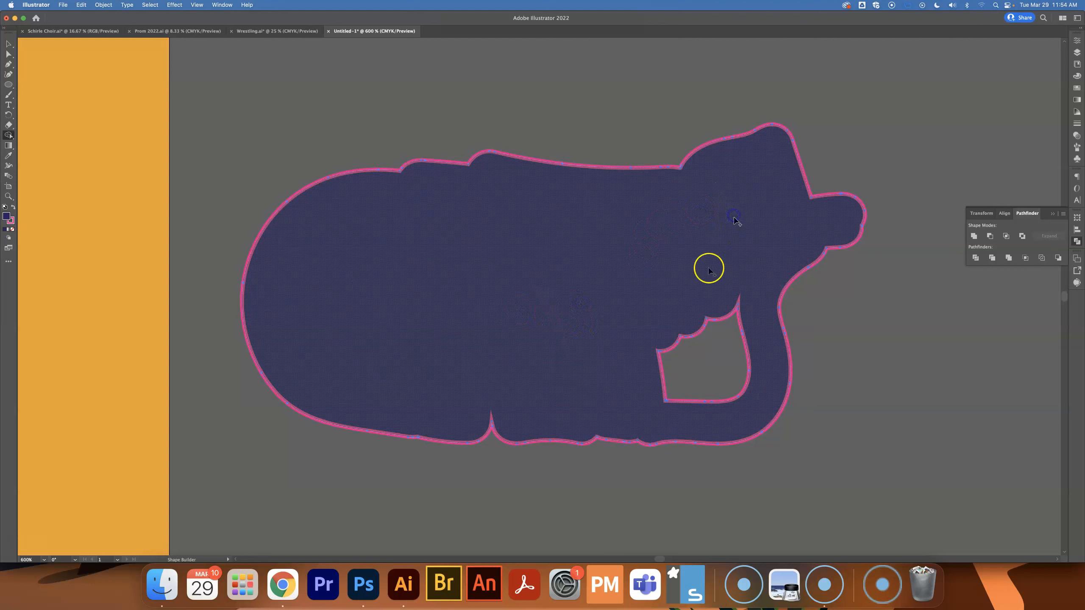
pyautogui.click(715, 341)
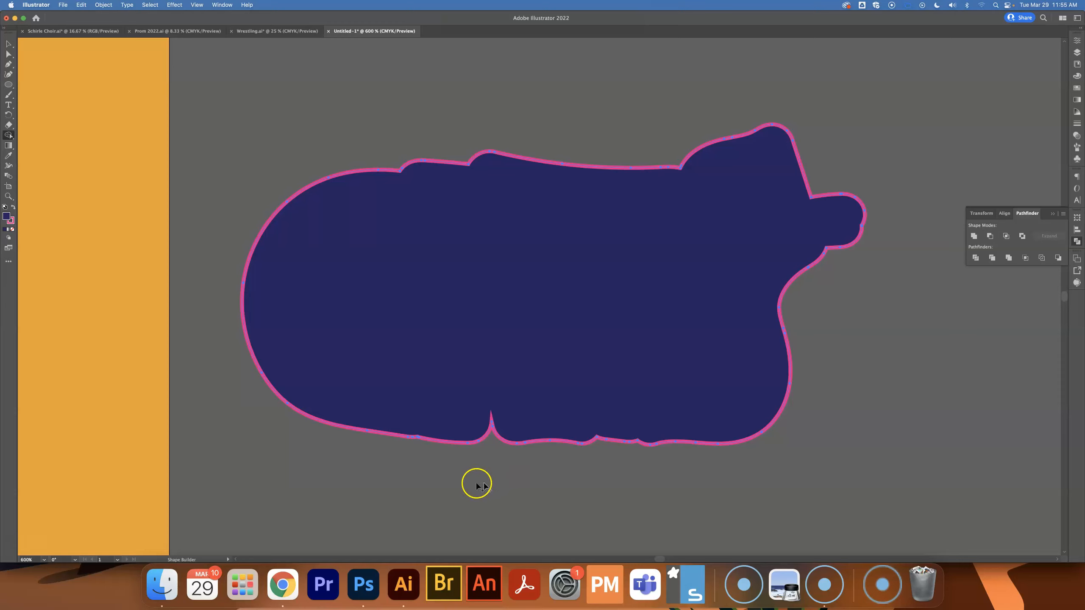
# Step: Simplify the silhouette's path, adjusting the curve amount to smooth the outline while keeping the cat's overall shape
pyautogui.click(8, 45)
pyautogui.click(449, 210)
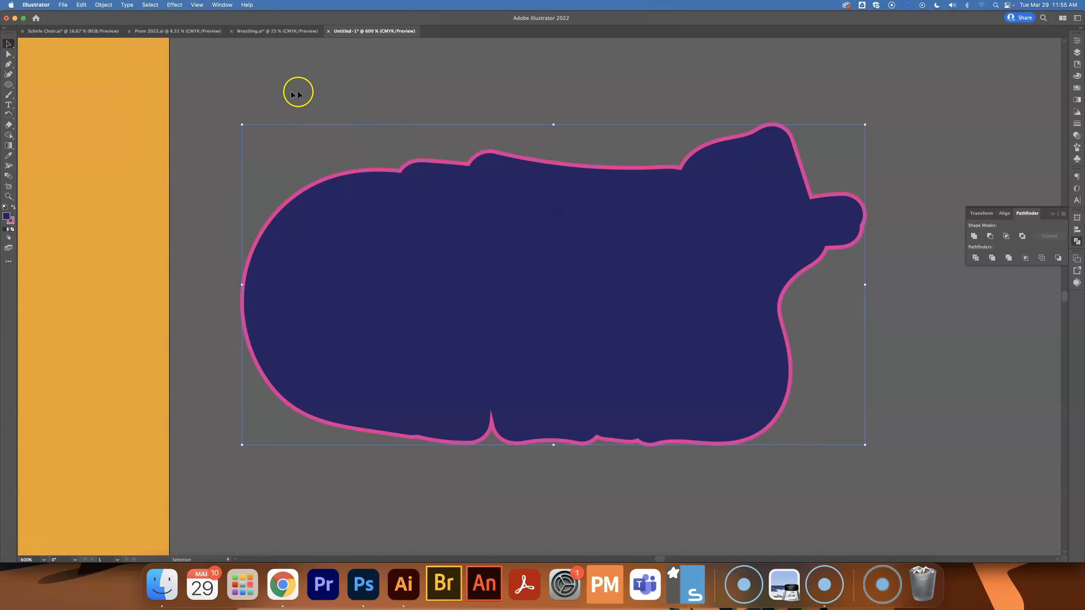
pyautogui.click(107, 5)
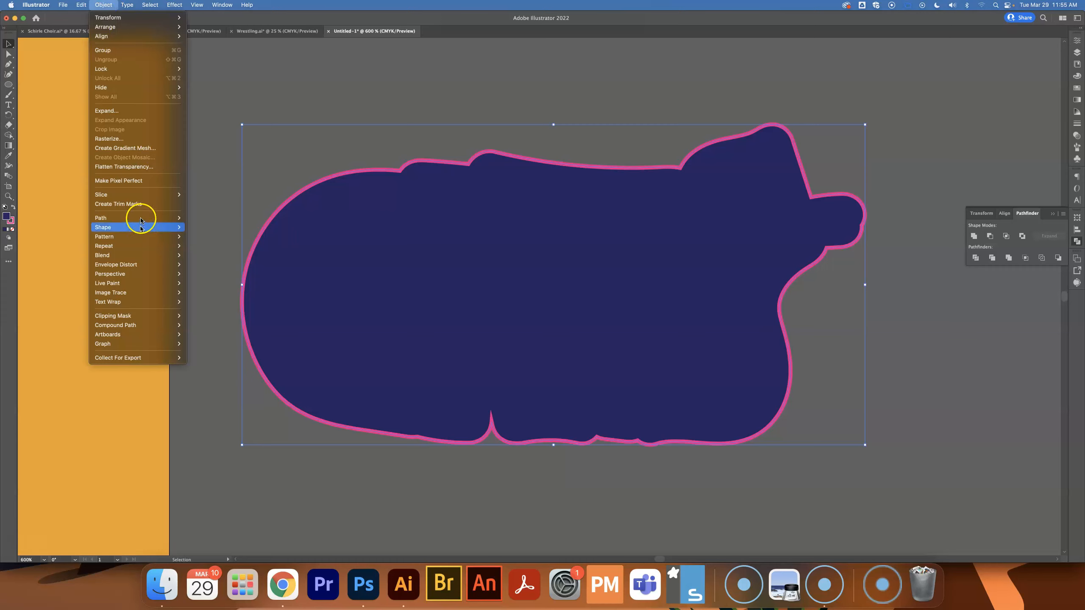
pyautogui.moveTo(141, 220)
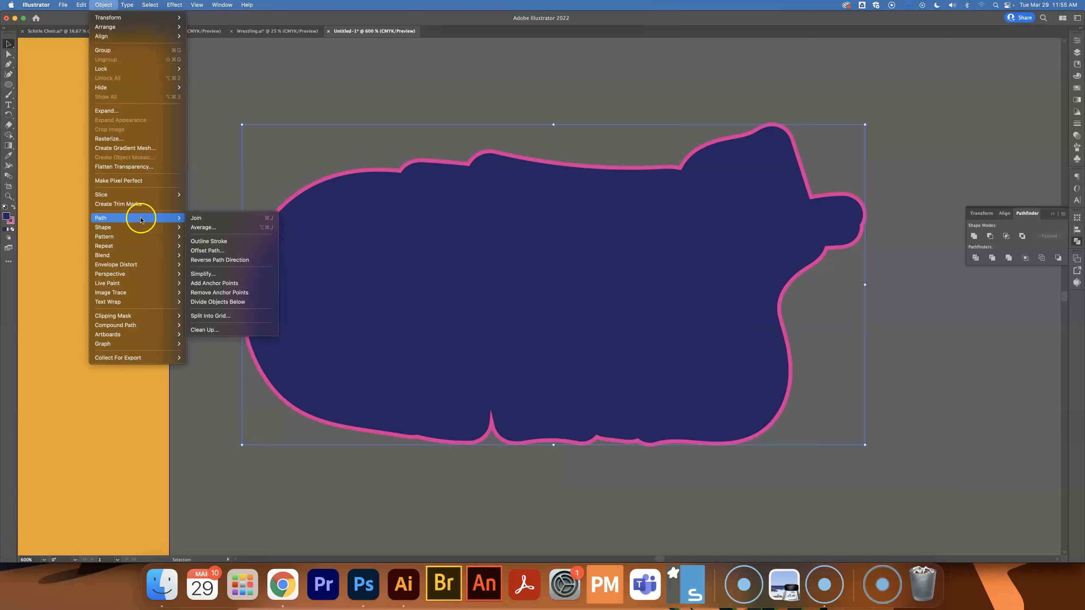
pyautogui.click(218, 274)
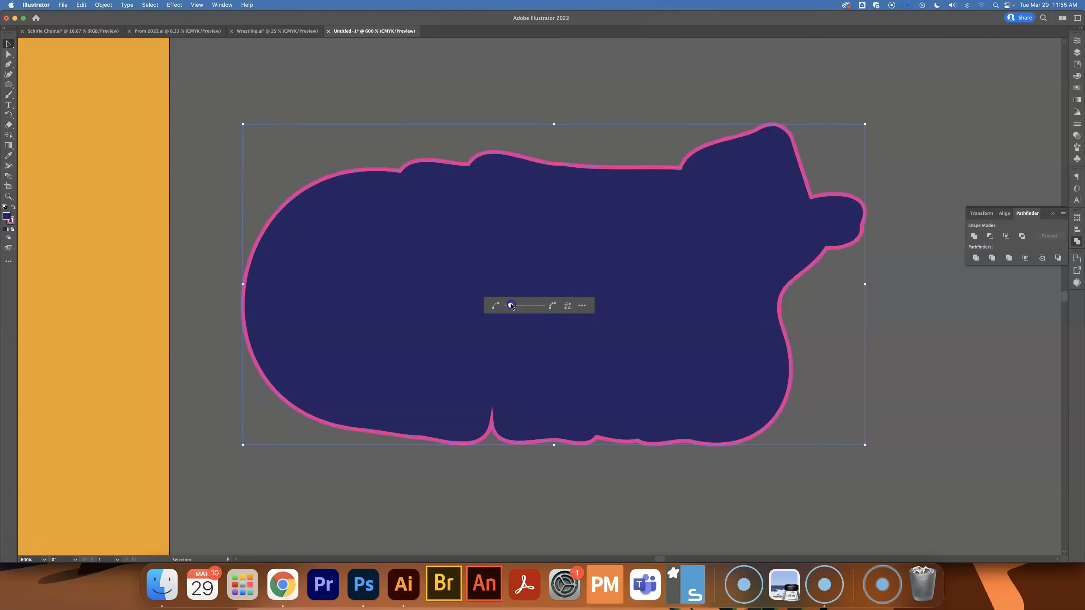
pyautogui.moveTo(511, 305); pyautogui.dragTo(511, 306)
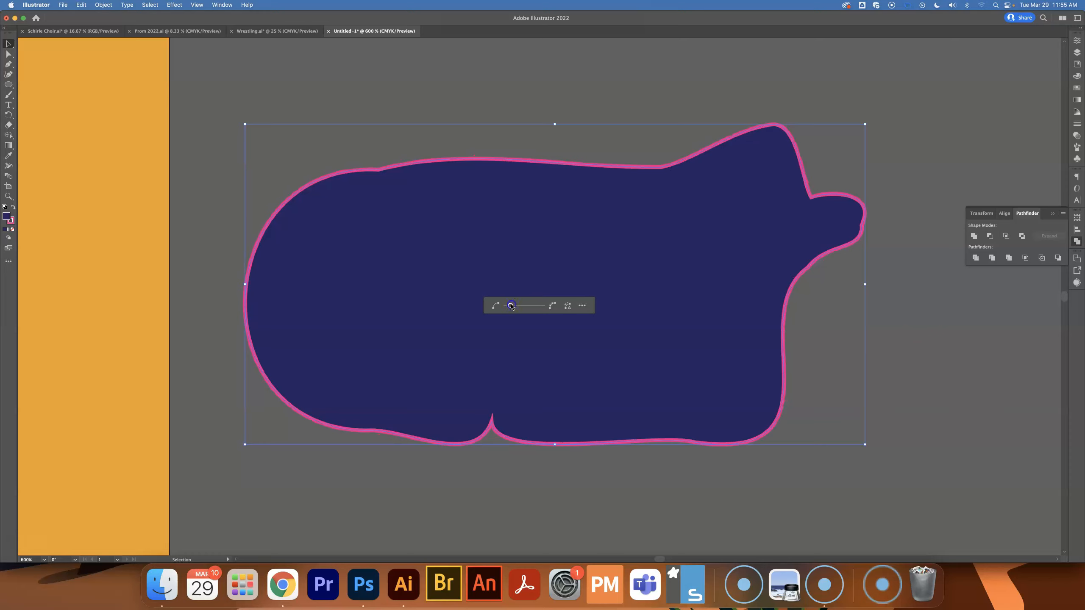
pyautogui.moveTo(529, 305); pyautogui.dragTo(532, 307)
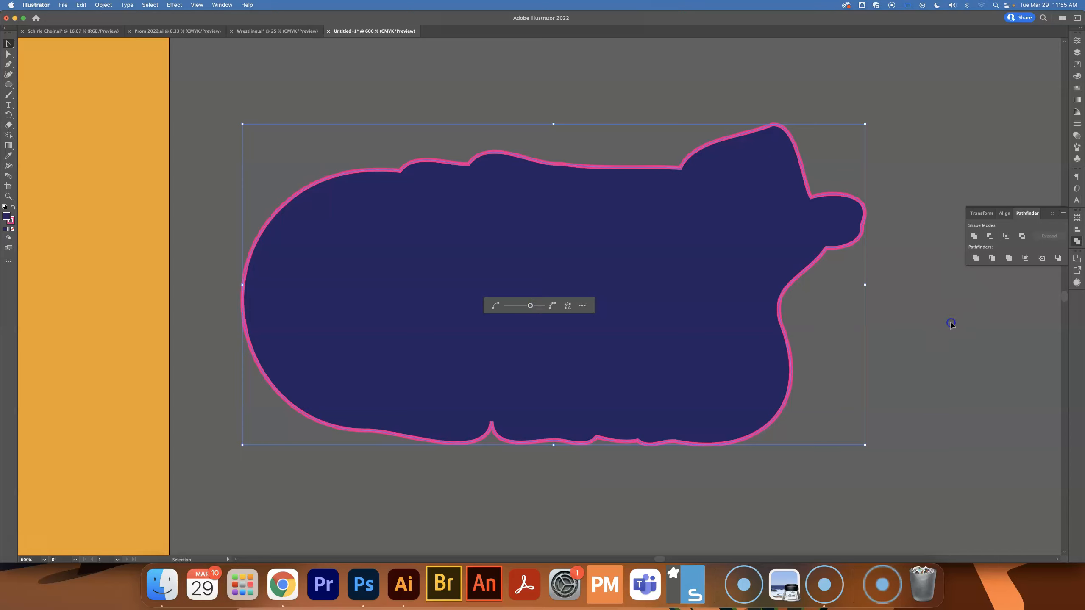
pyautogui.click(936, 314)
# Step: Move the silhouette over the original CAT artwork on the artboard and set its fill to None
pyautogui.scroll(-2, 765, 277)
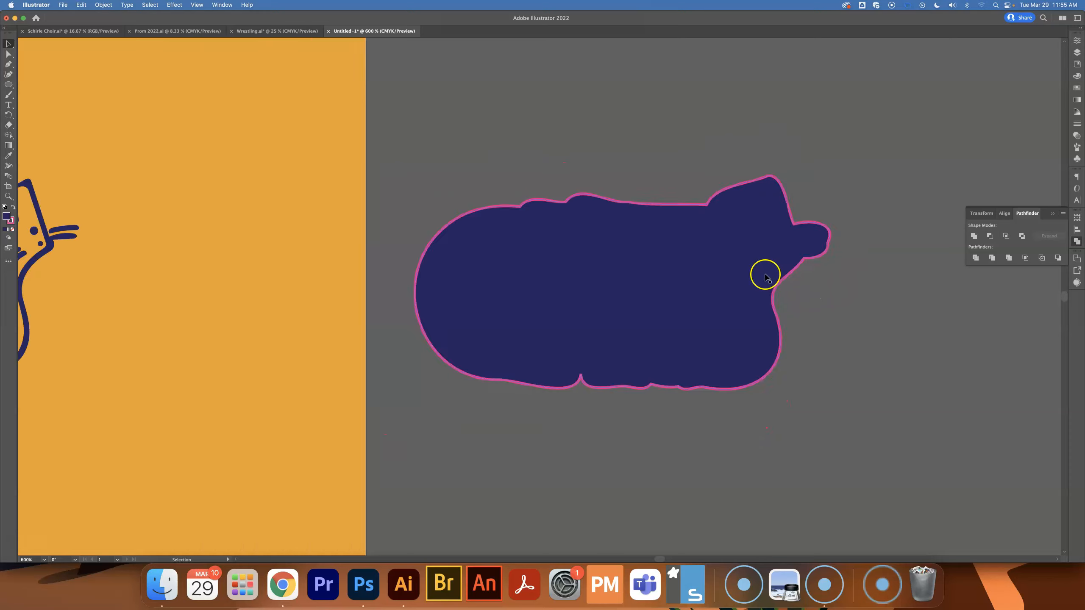
pyautogui.scroll(-2, 764, 277)
pyautogui.moveTo(748, 275); pyautogui.dragTo(376, 269)
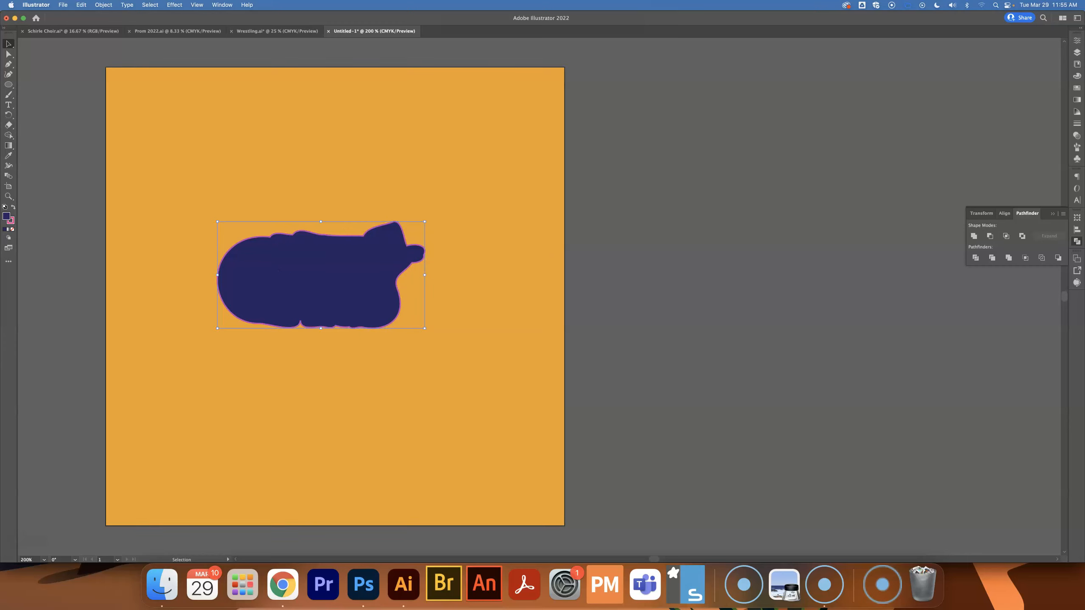
pyautogui.click(12, 230)
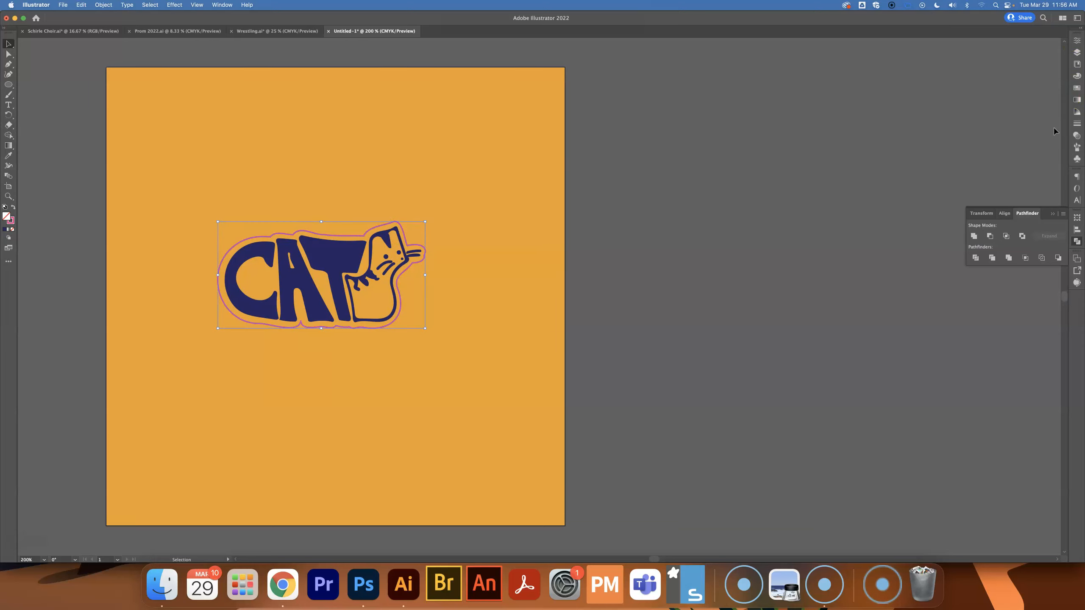
# Step: Set the stroke weight of the pink cut outline to 0.25 pt
pyautogui.click(1078, 125)
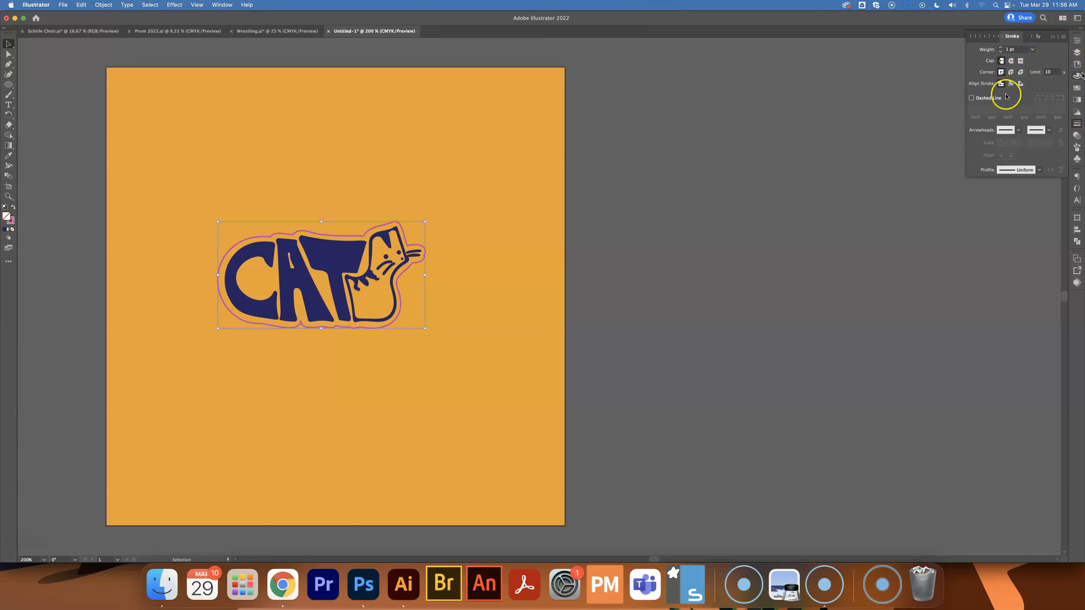
pyautogui.click(224, 5)
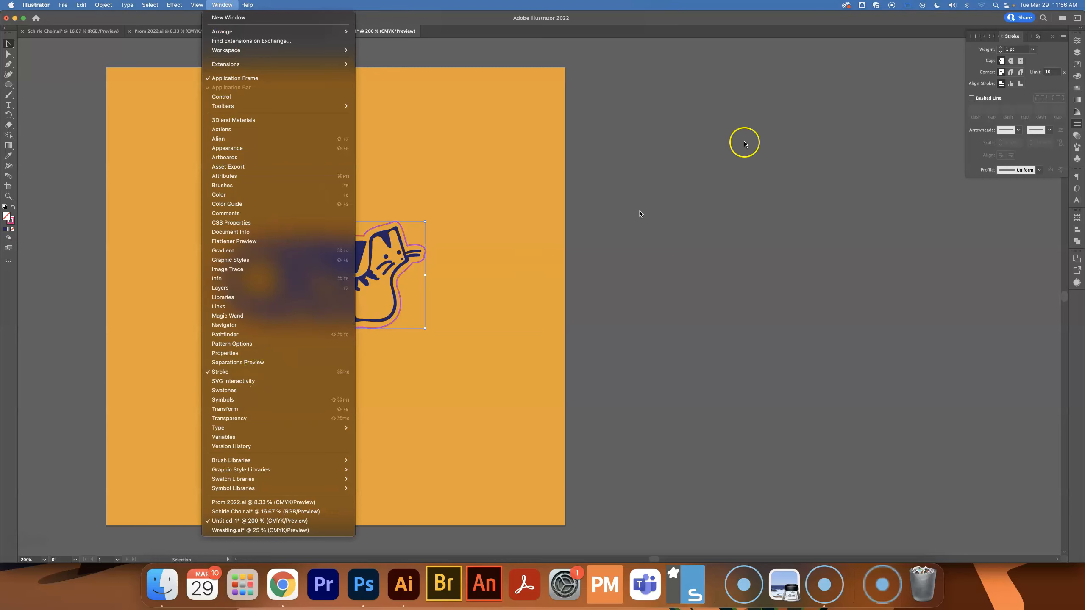
pyautogui.click(1000, 52)
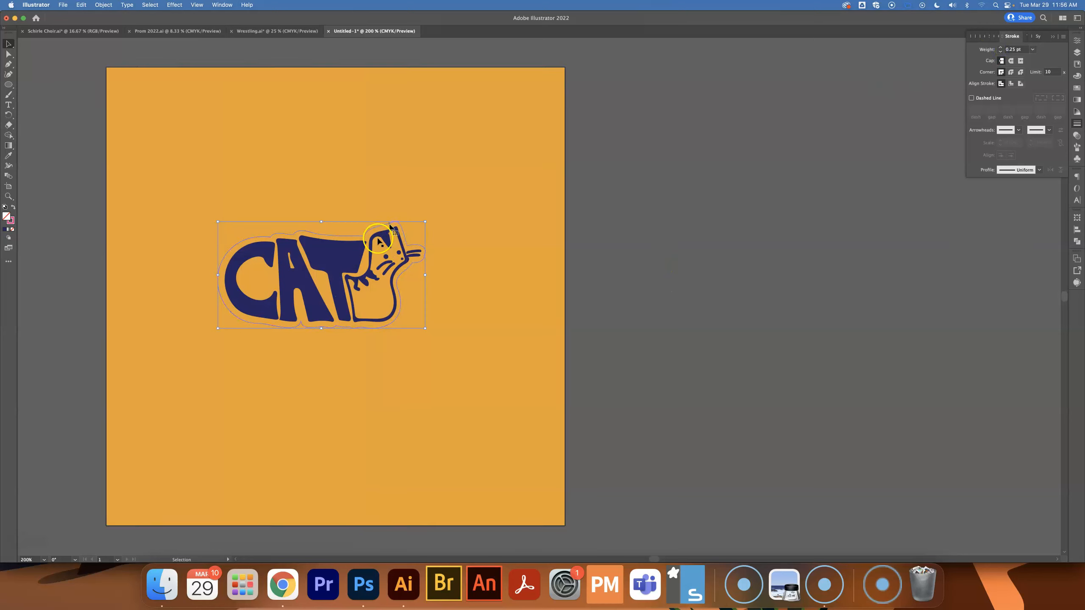
# Step: Try to fit the cut outline around the CAT artwork by moving the outline and the artwork by hand
pyautogui.moveTo(364, 236); pyautogui.dragTo(370, 230)
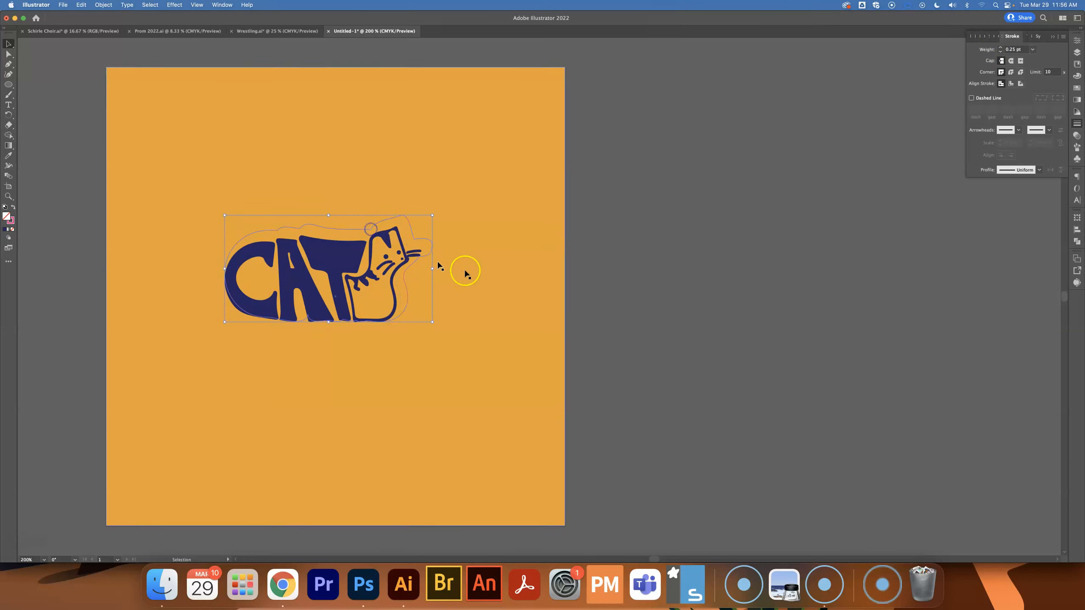
pyautogui.click(336, 265)
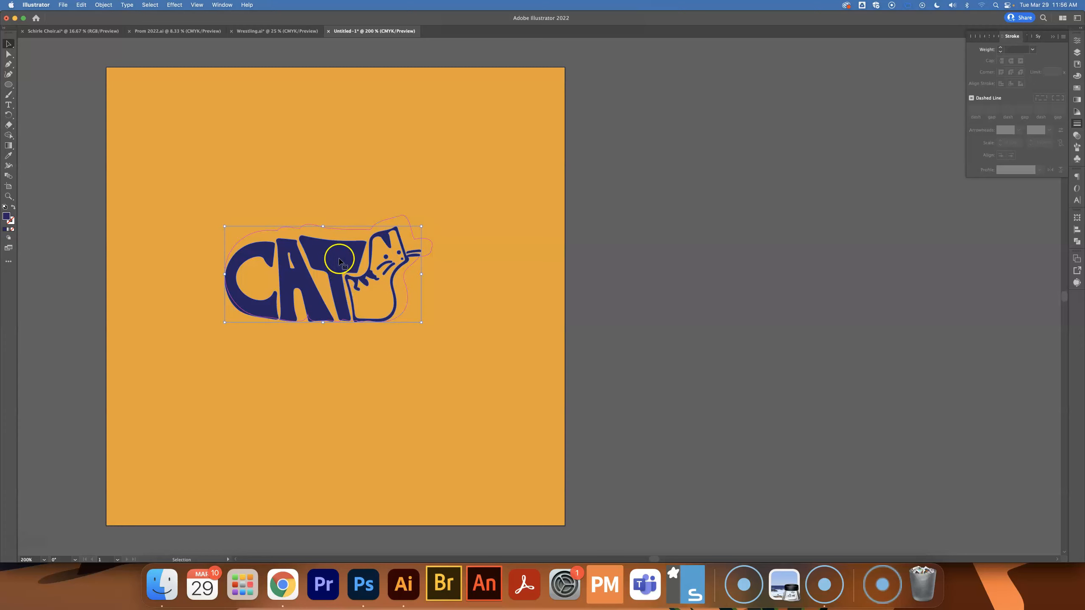
pyautogui.moveTo(347, 252); pyautogui.dragTo(352, 250)
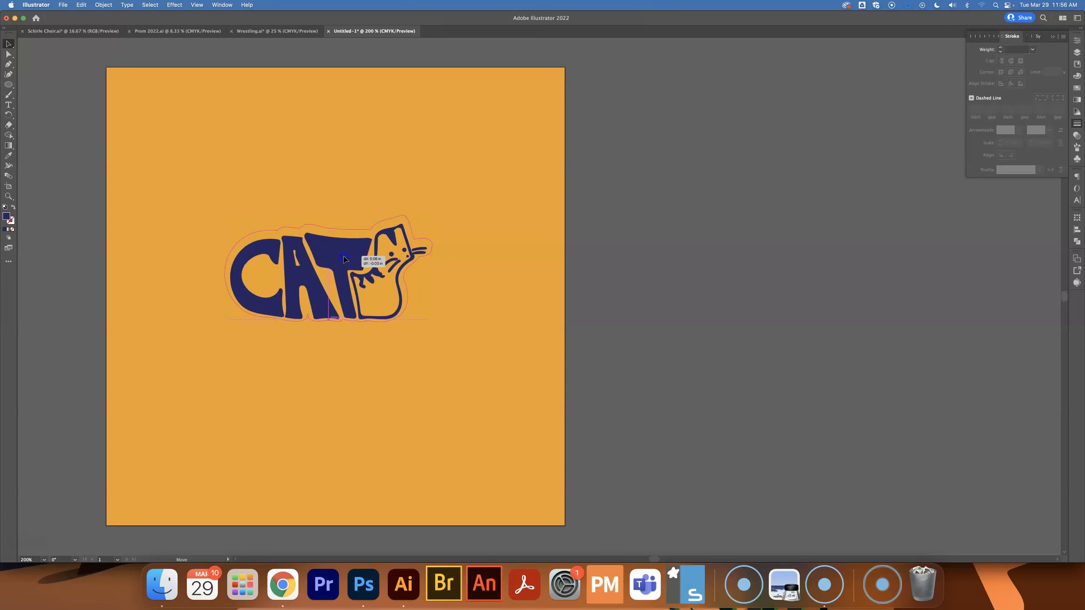
# Step: Align the cut outline to the artboard's horizontal and vertical centre
pyautogui.click(344, 231)
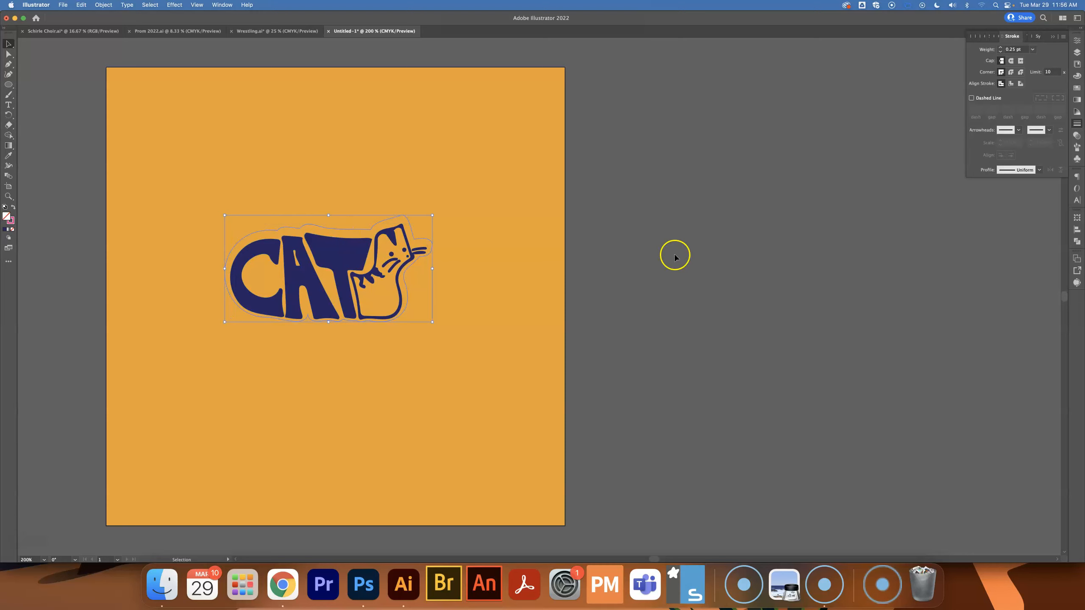
pyautogui.click(1077, 230)
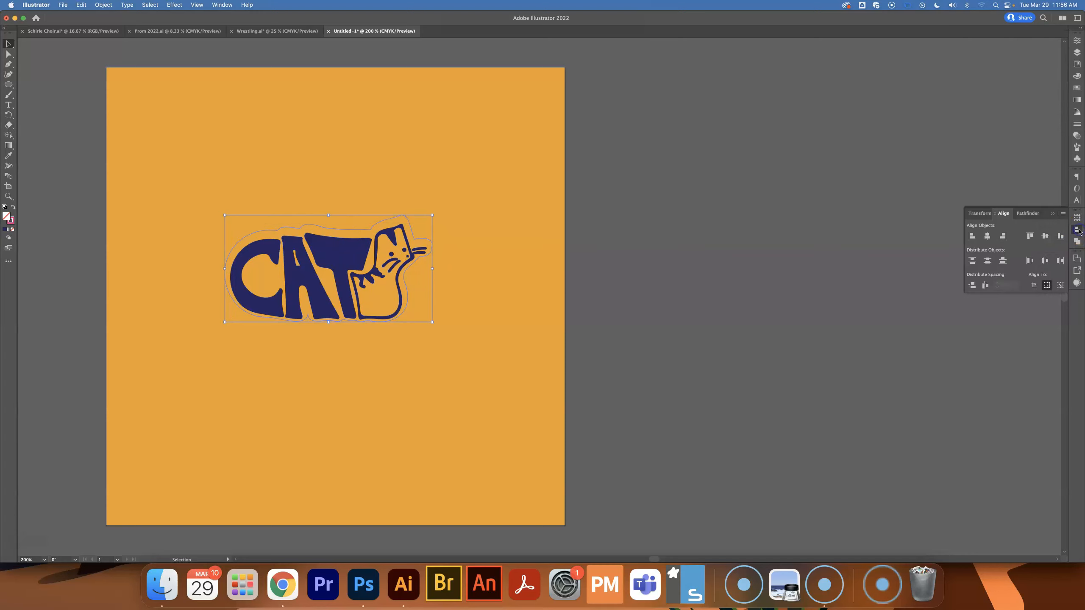
pyautogui.click(230, 5)
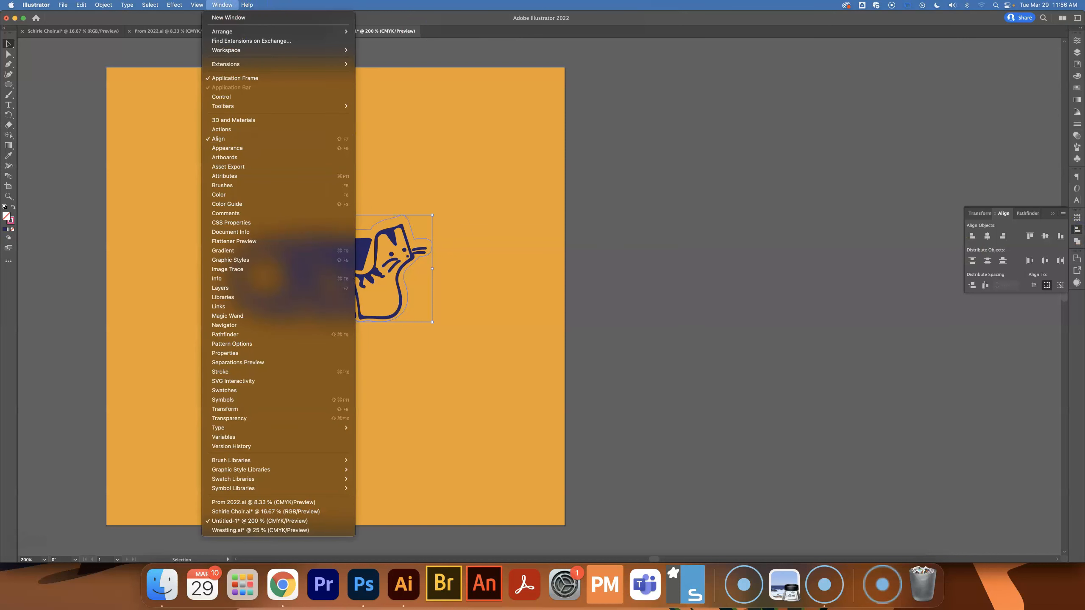
pyautogui.click(1048, 288)
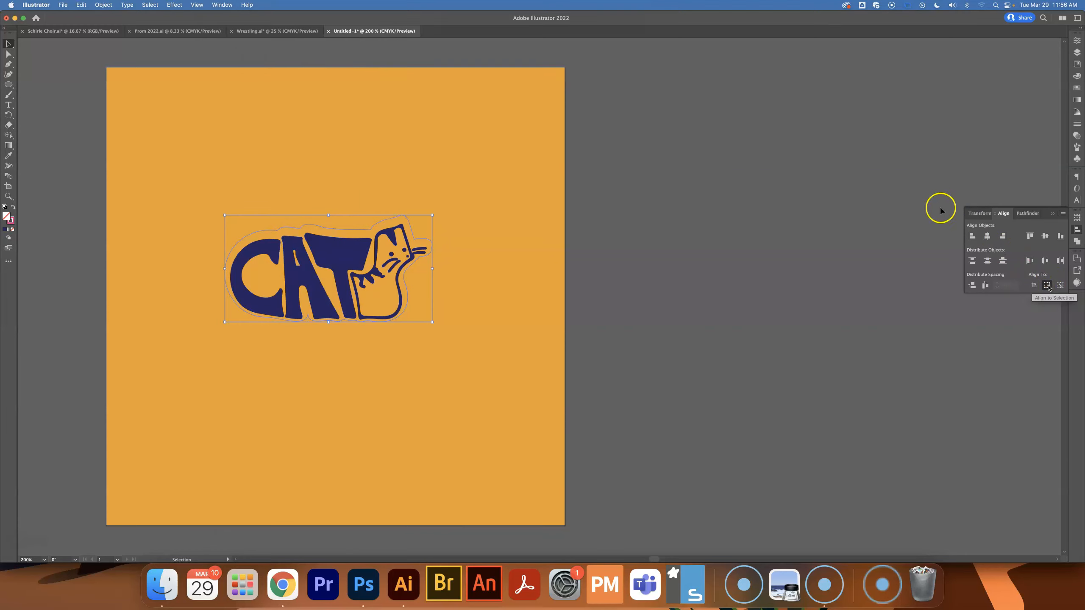
pyautogui.click(988, 237)
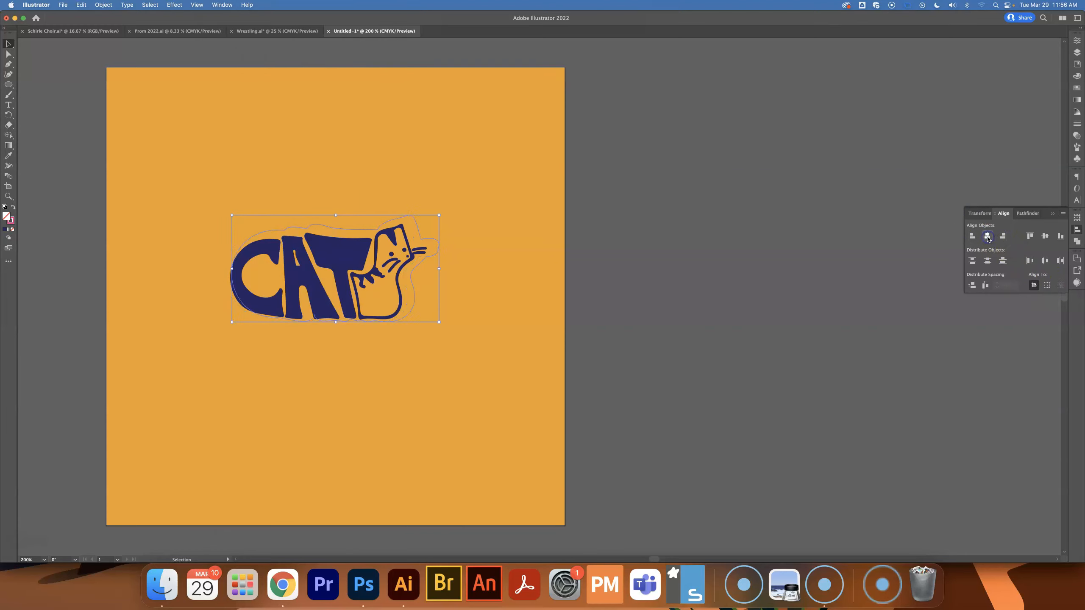
pyautogui.click(1045, 237)
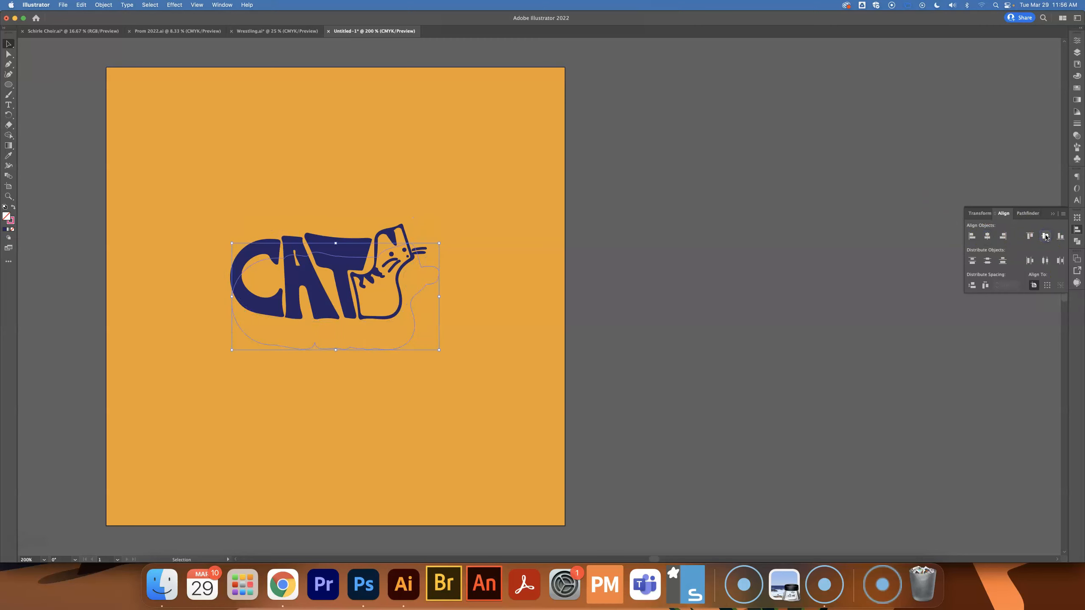
# Step: Add the CAT artwork to the selection and centre both objects horizontally and vertically on the artboard
pyautogui.keyDown('shift'); pyautogui.click(351, 250); pyautogui.keyUp('shift')
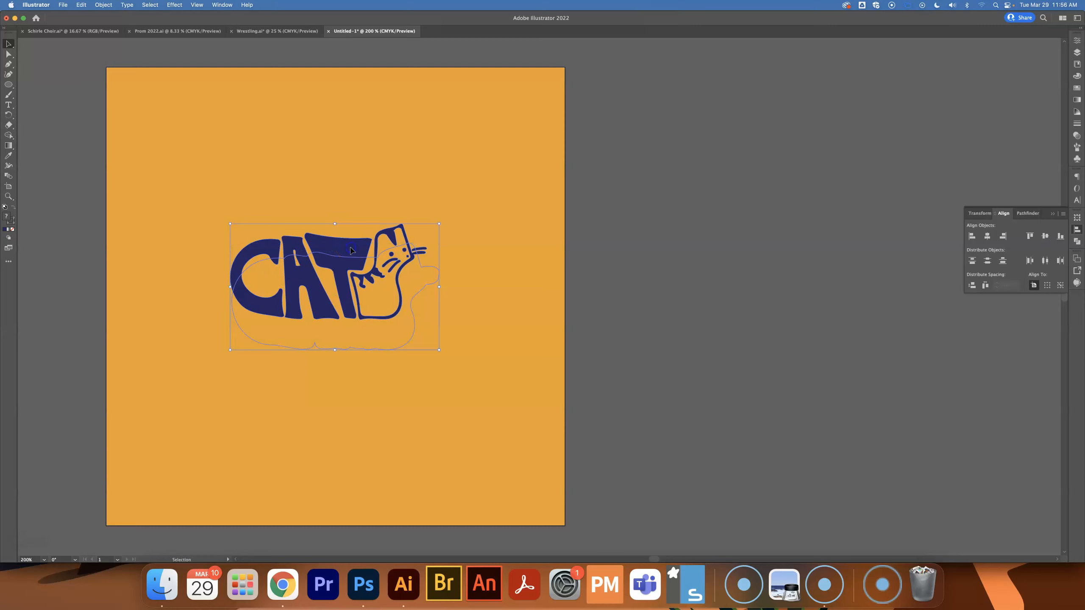
pyautogui.click(987, 237)
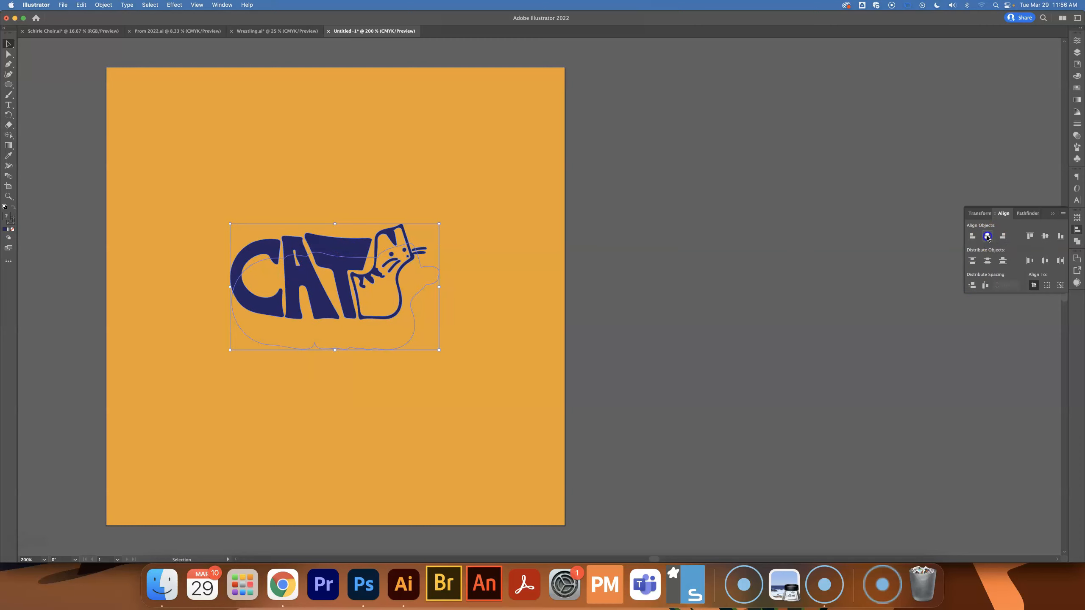
pyautogui.click(1046, 237)
pyautogui.click(706, 250)
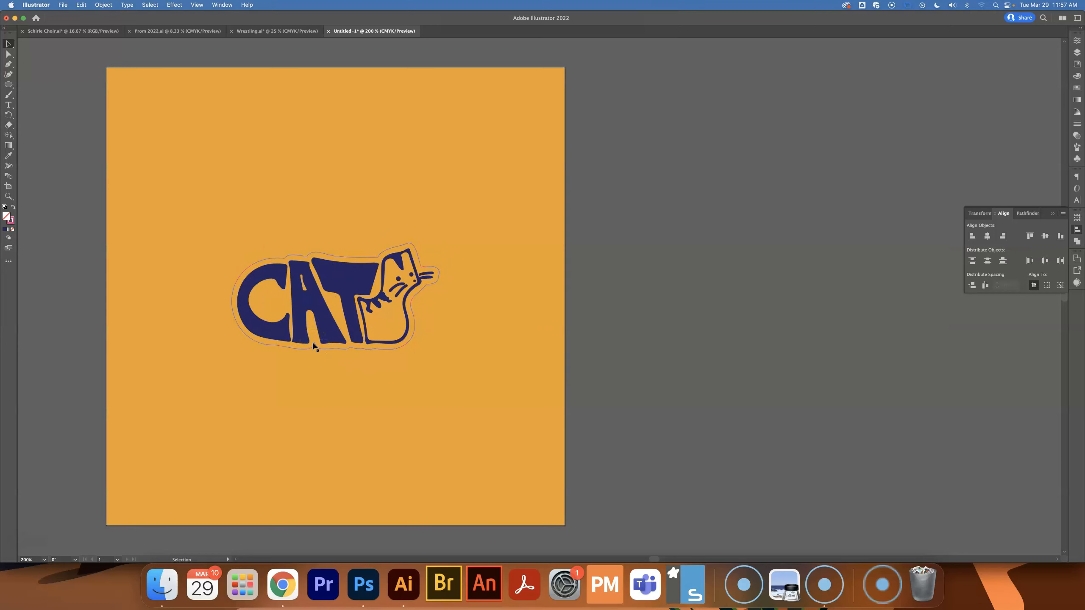
# Step: Round the sharp peak in the cut outline below the letter A
pyautogui.scroll(6, 313, 343)
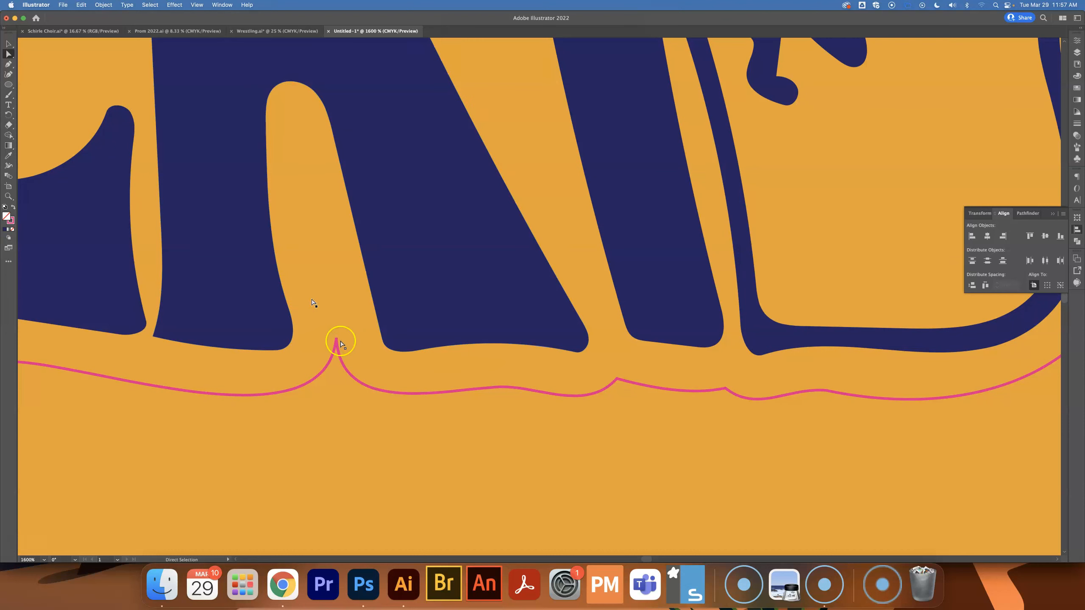
pyautogui.click(337, 340)
pyautogui.hscroll(-1, 336, 346)
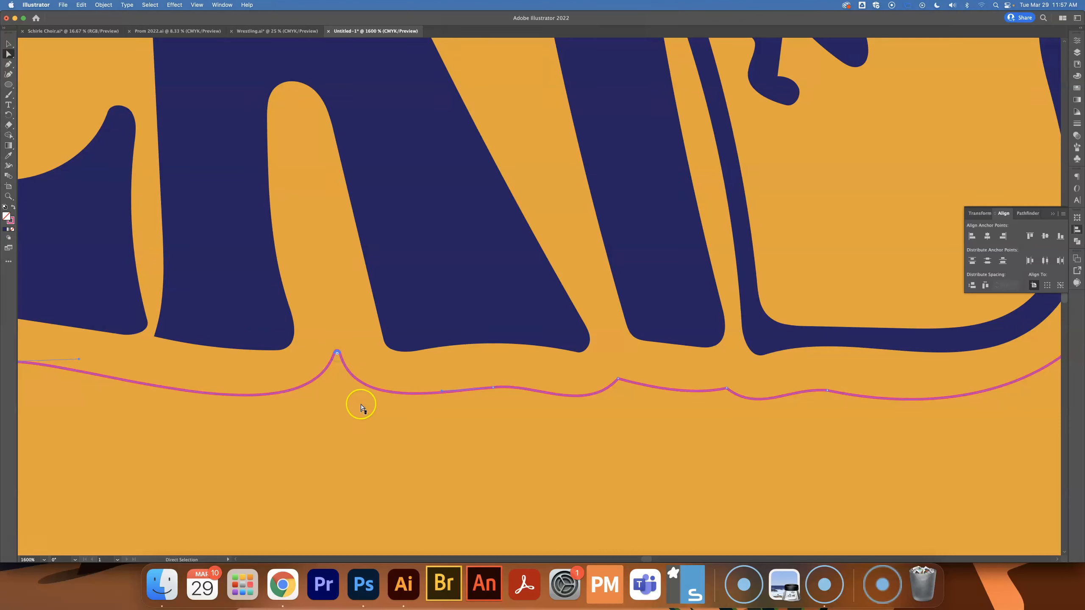
# Step: Round the remaining sharp corners of the cut outline around the whiskers, between the cat and the T, and above the letters
pyautogui.keyDown('alt'); pyautogui.scroll(-1, 359, 411); pyautogui.keyUp('alt')
pyautogui.keyDown('alt'); pyautogui.scroll(-3, 359, 412); pyautogui.keyUp('alt')
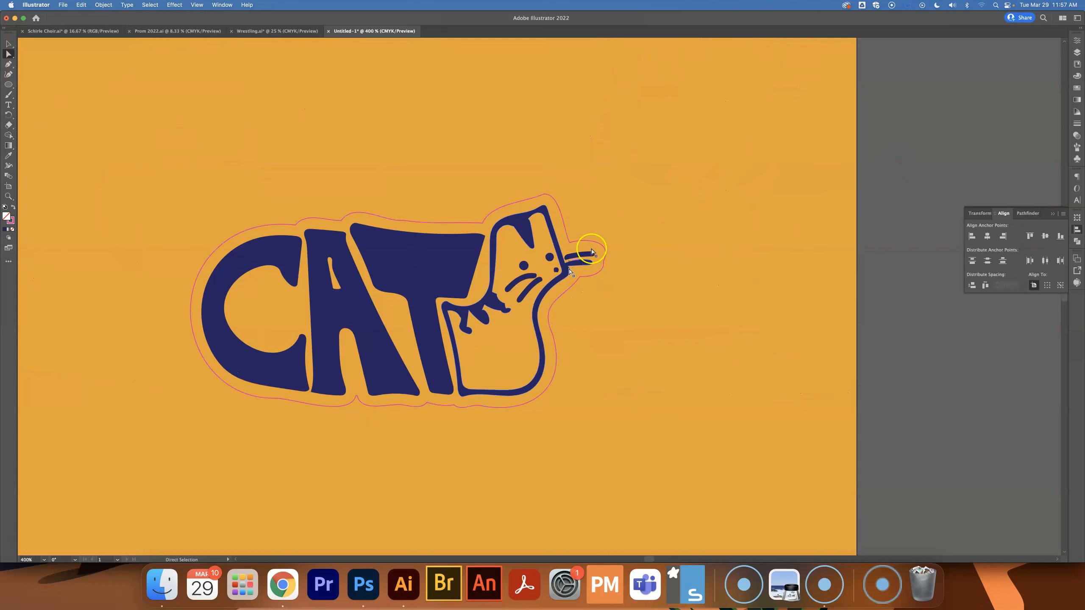
pyautogui.click(580, 277)
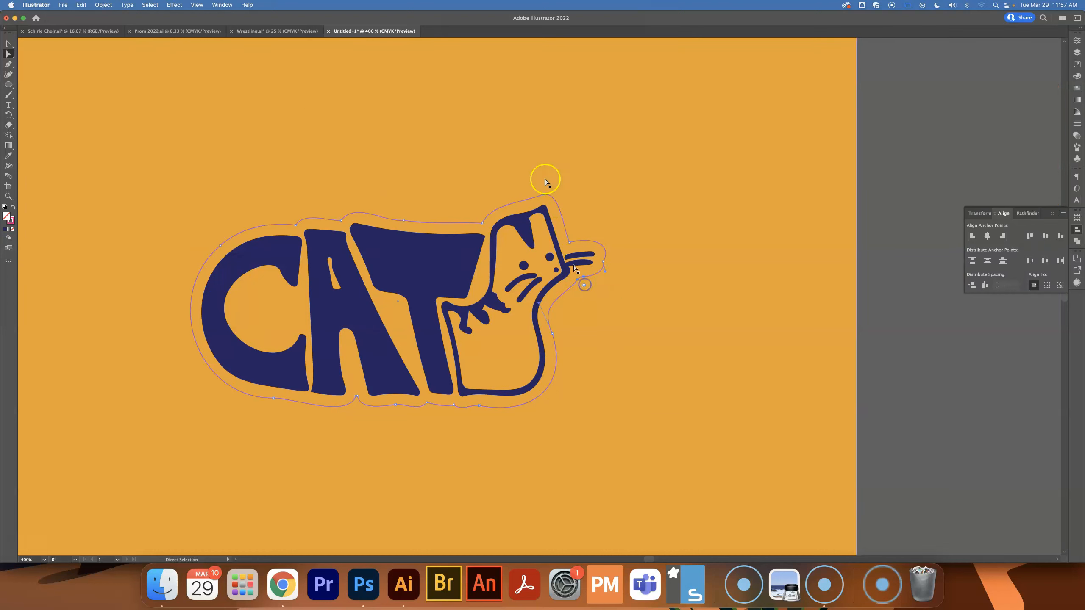
pyautogui.click(482, 223)
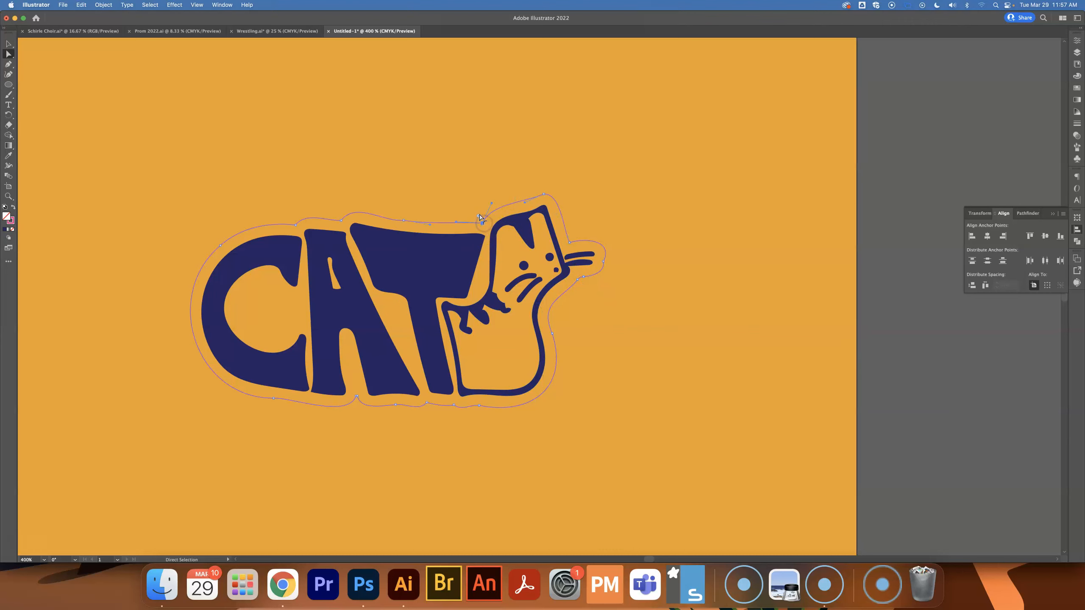
pyautogui.click(342, 220)
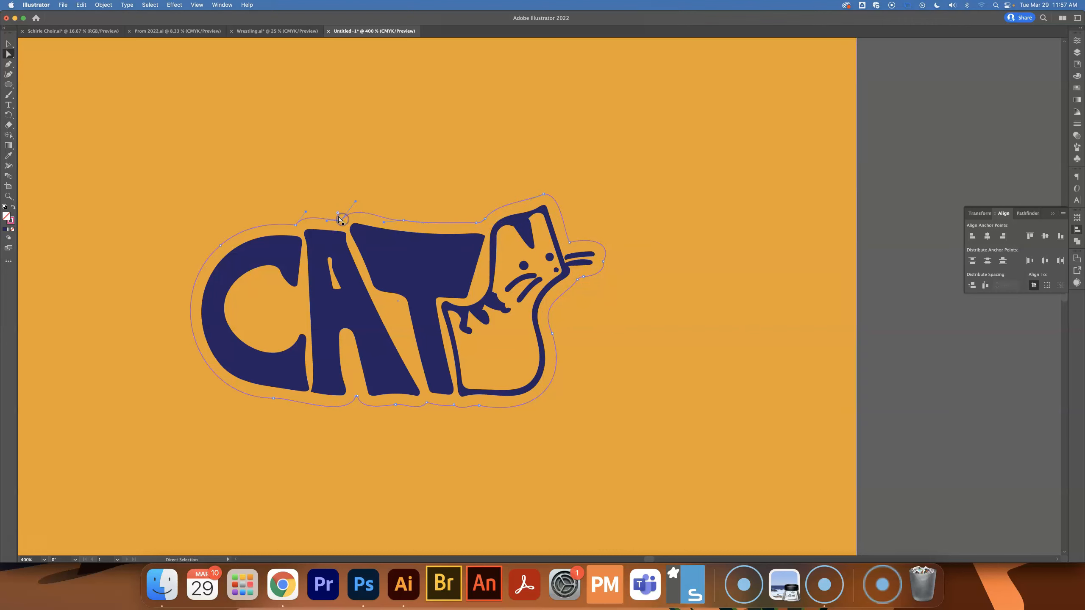
pyautogui.click(294, 224)
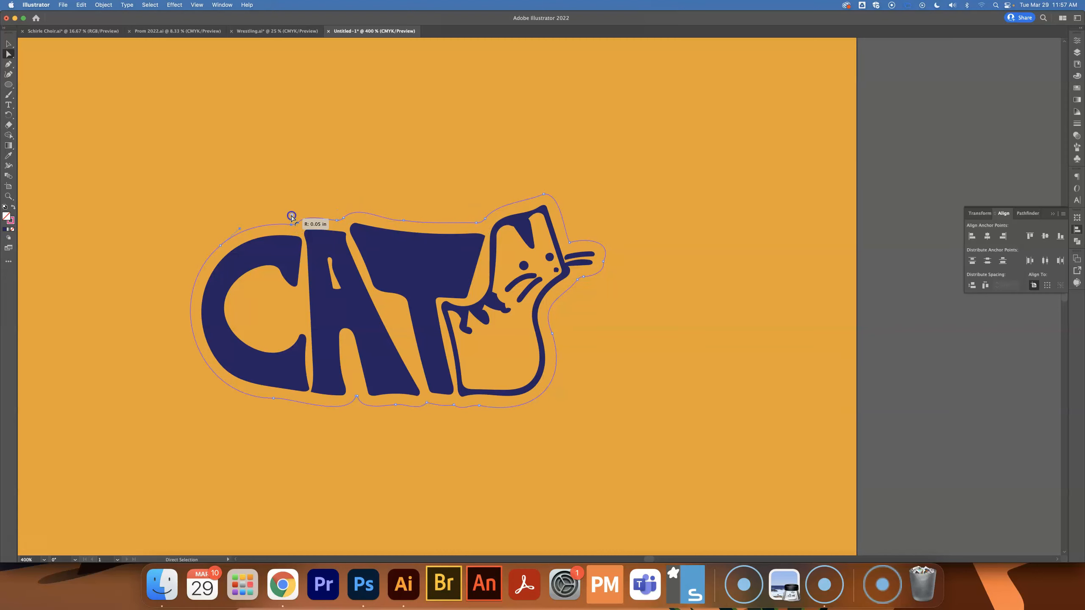
pyautogui.click(608, 274)
pyautogui.click(568, 243)
pyautogui.click(859, 172)
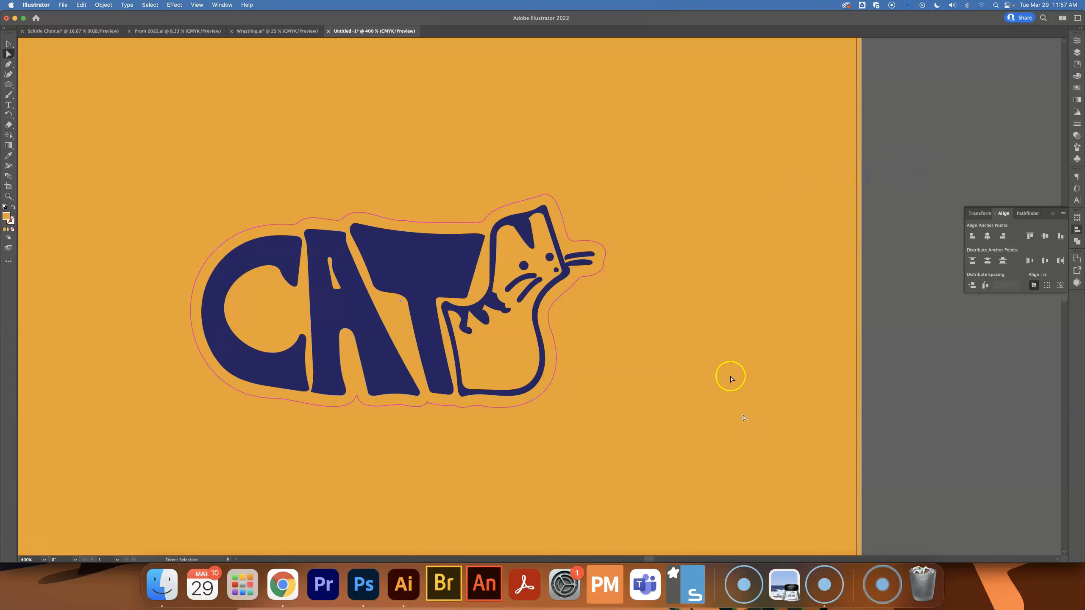
# Step: Shrink the artboard to fit closely around the sticker and its cut outline
pyautogui.scroll(-2, 734, 378)
pyautogui.scroll(-3, 734, 378)
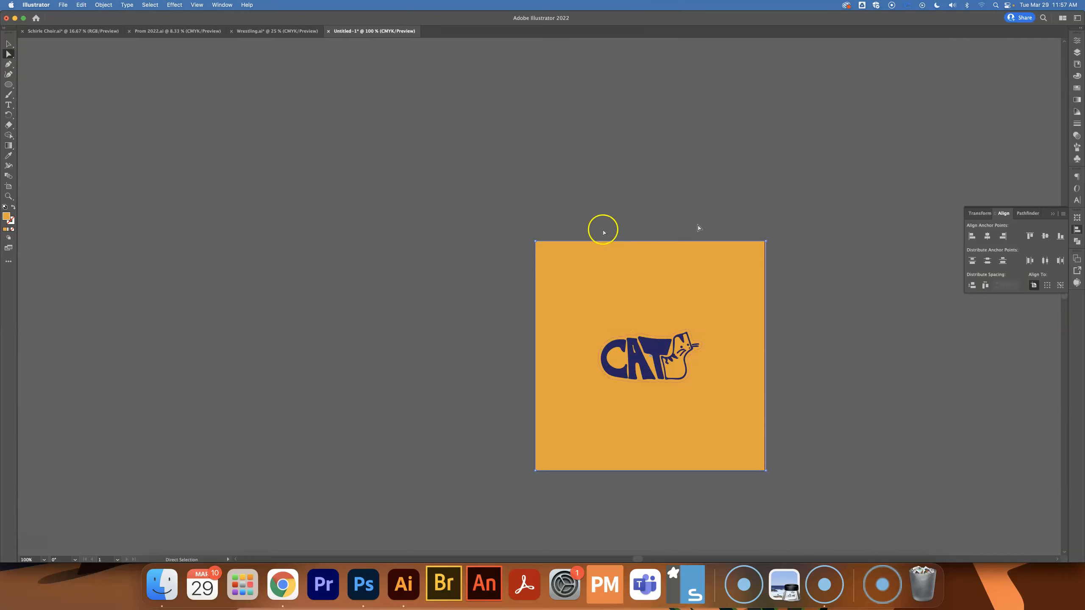
pyautogui.click(9, 44)
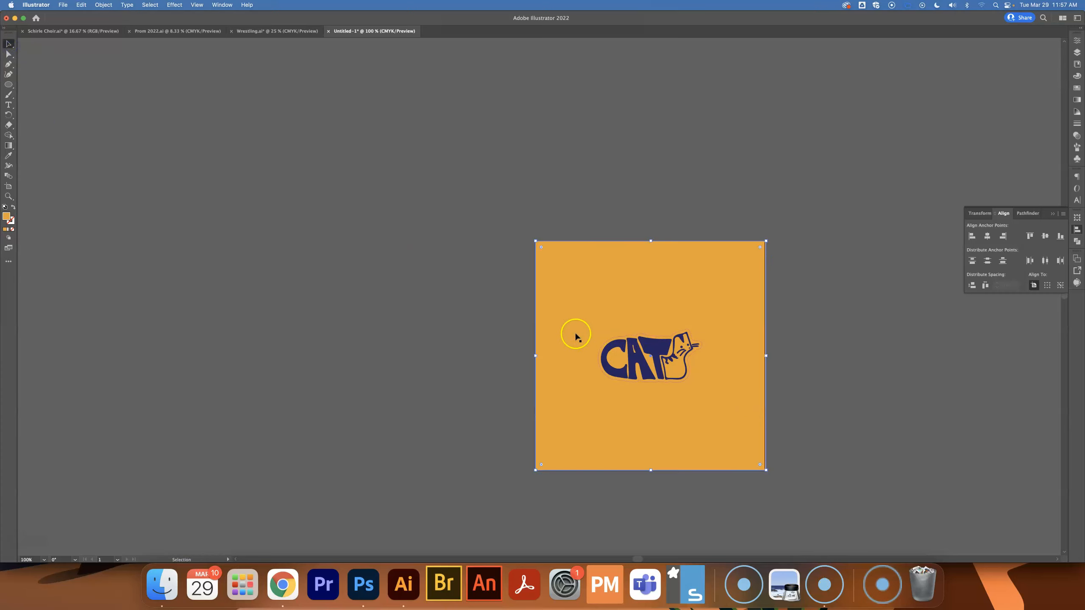
pyautogui.click(332, 307)
pyautogui.click(9, 187)
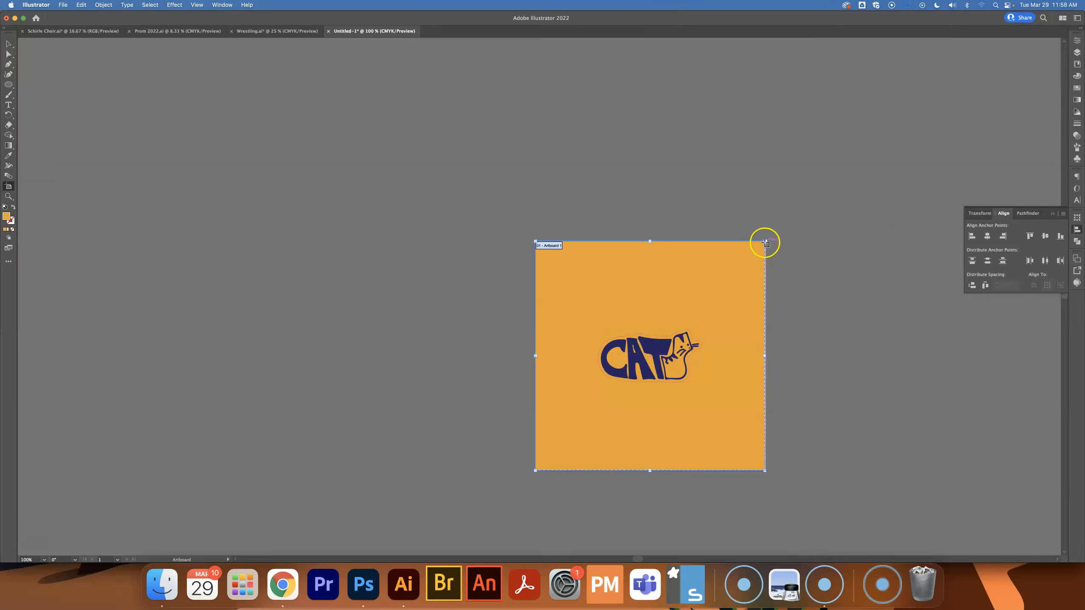
pyautogui.moveTo(765, 241); pyautogui.dragTo(705, 327)
pyautogui.moveTo(535, 470); pyautogui.dragTo(596, 386)
pyautogui.press('super+0')
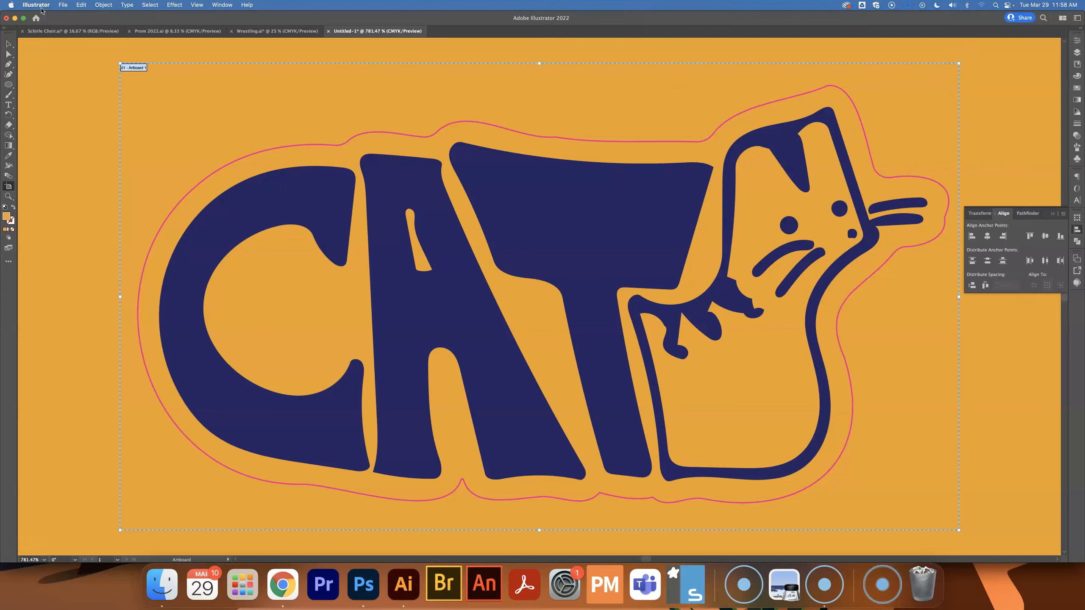
# Step: Save the document as an Illustrator EPS named CAT2 in the Graphics 21-22 folder, using artboard range 1 and the default EPS options
pyautogui.click(62, 6)
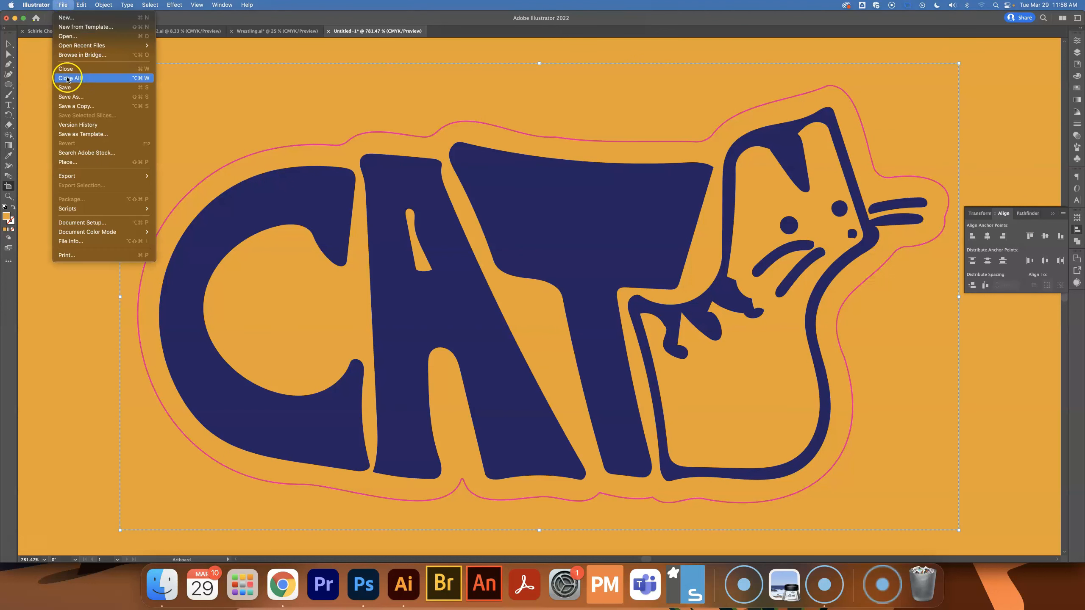
pyautogui.click(68, 101)
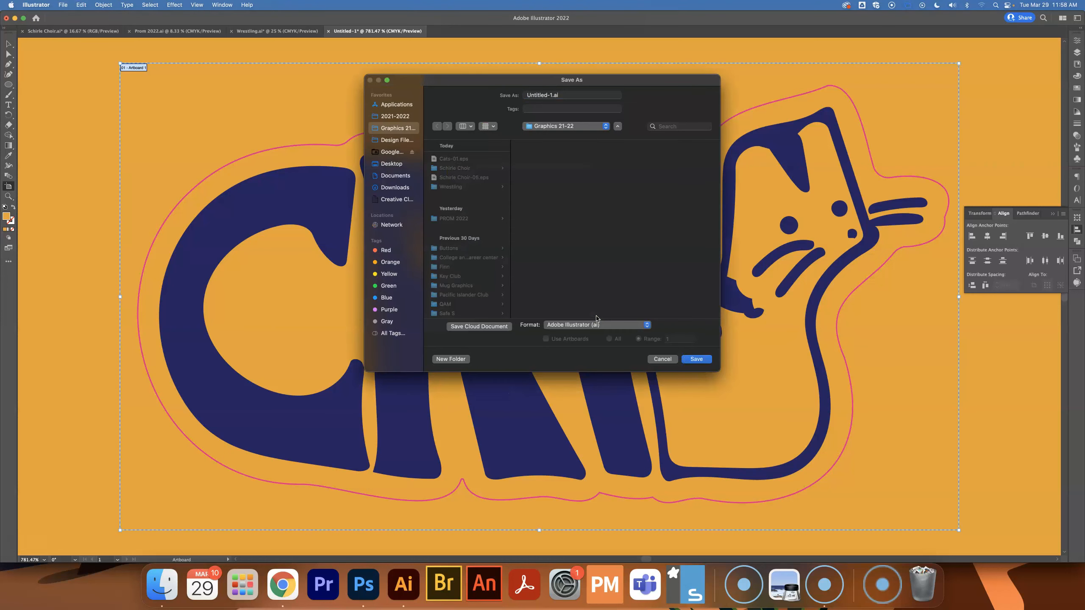
pyautogui.click(580, 325)
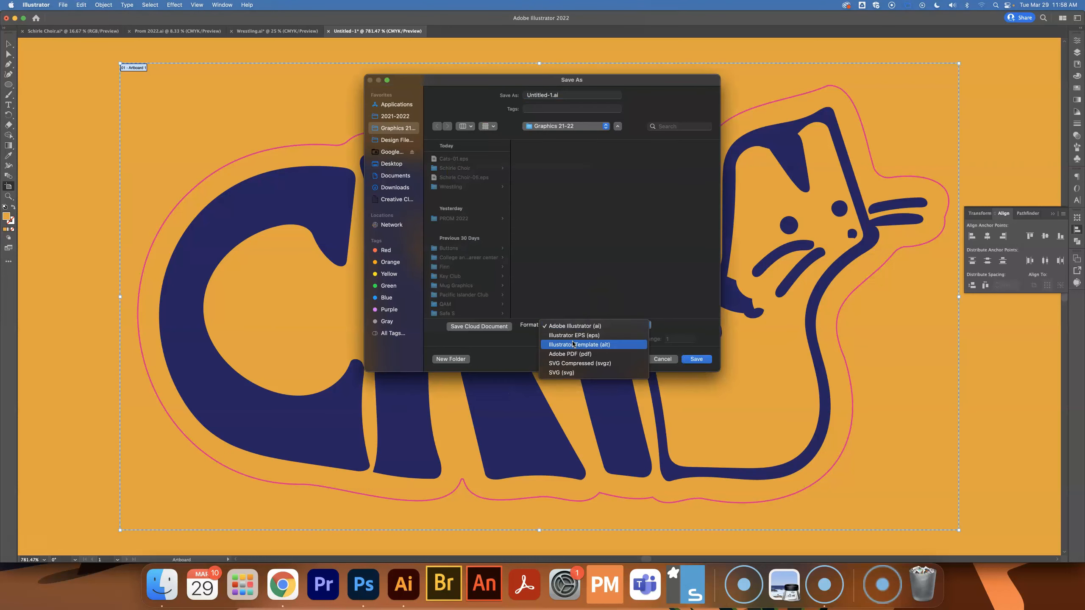
pyautogui.click(547, 336)
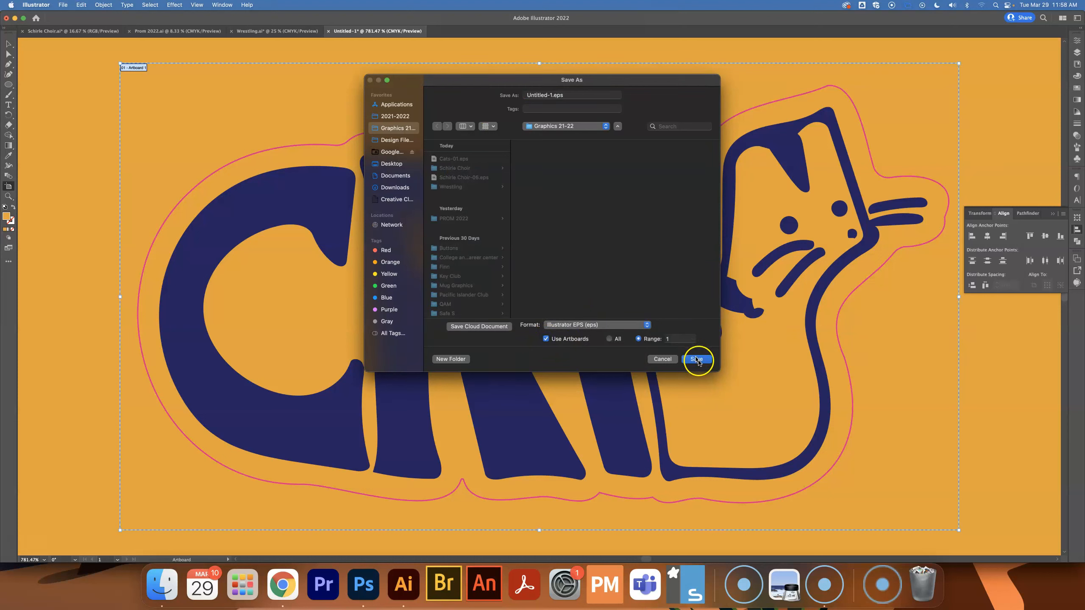
pyautogui.click(532, 94)
pyautogui.write('CAT2')
pyautogui.click(697, 359)
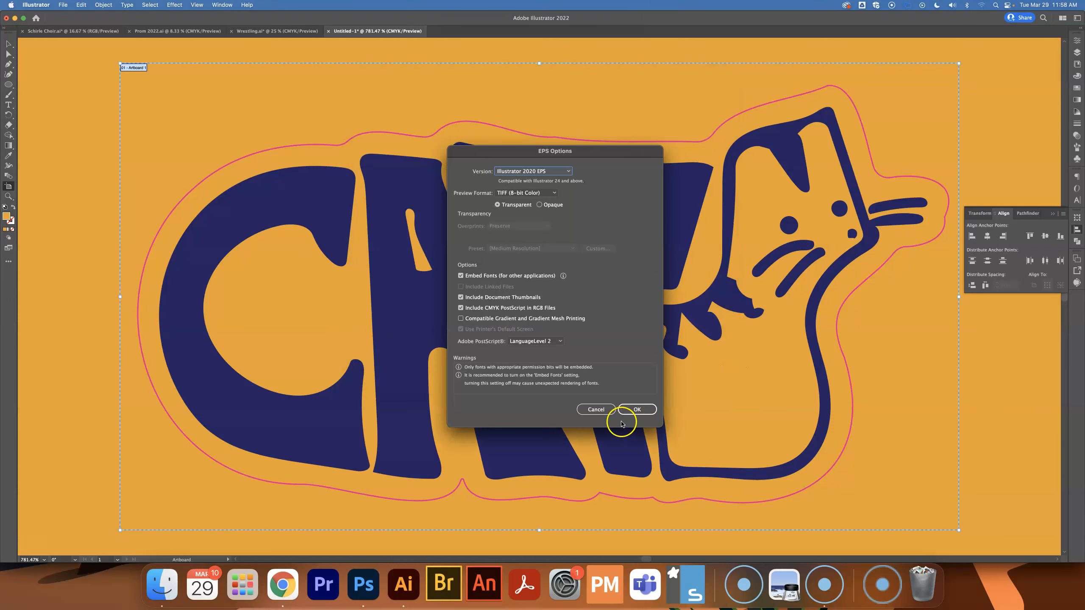
pyautogui.click(636, 409)
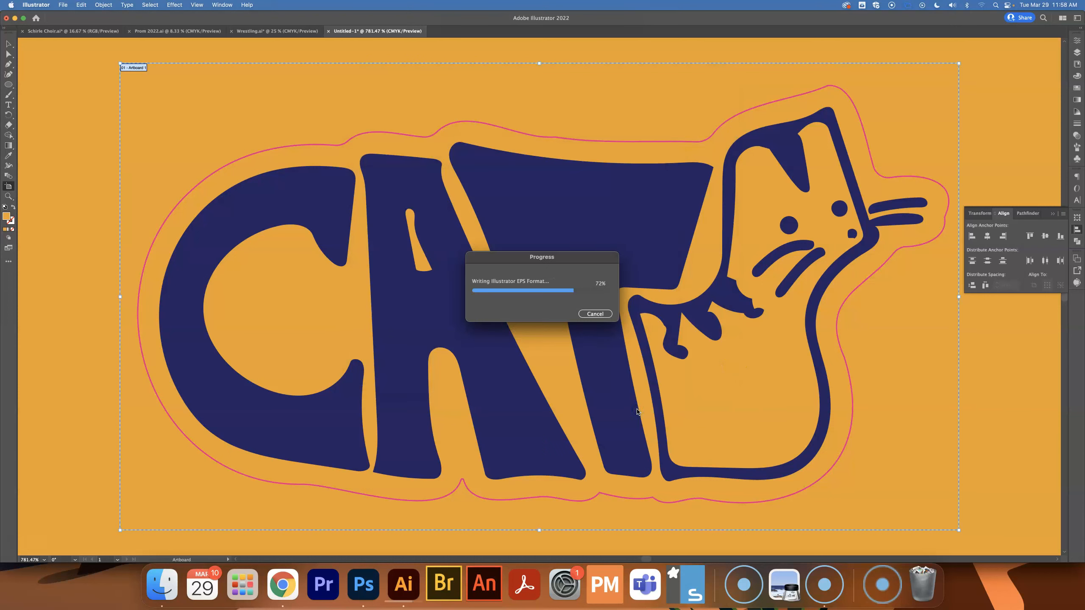